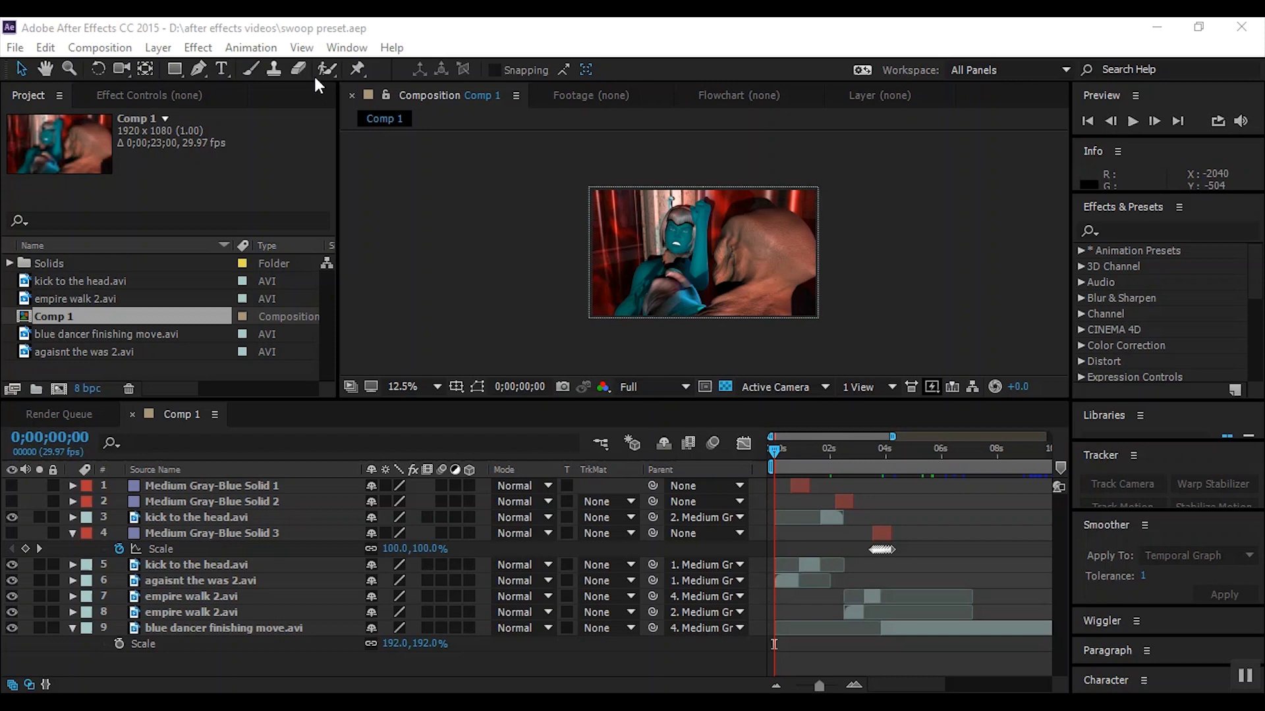
Play back the current composition preview from the start
left_click(1132, 123)
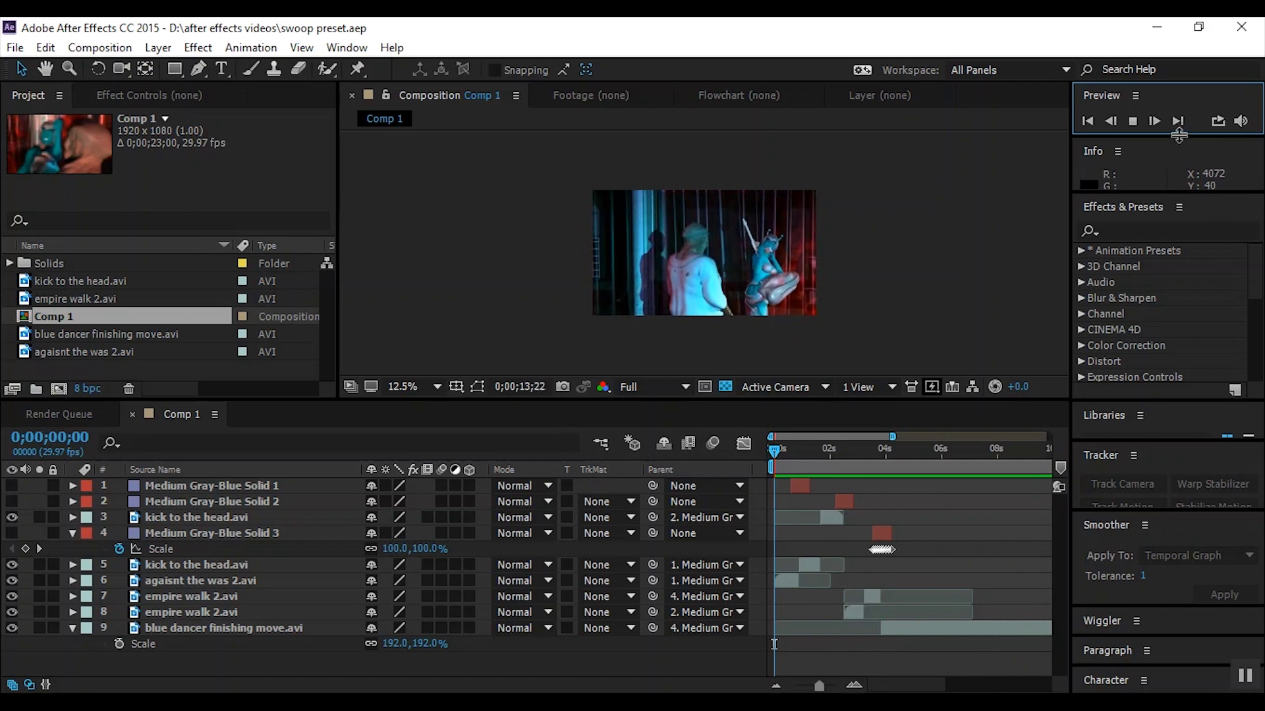
left_click(1132, 122)
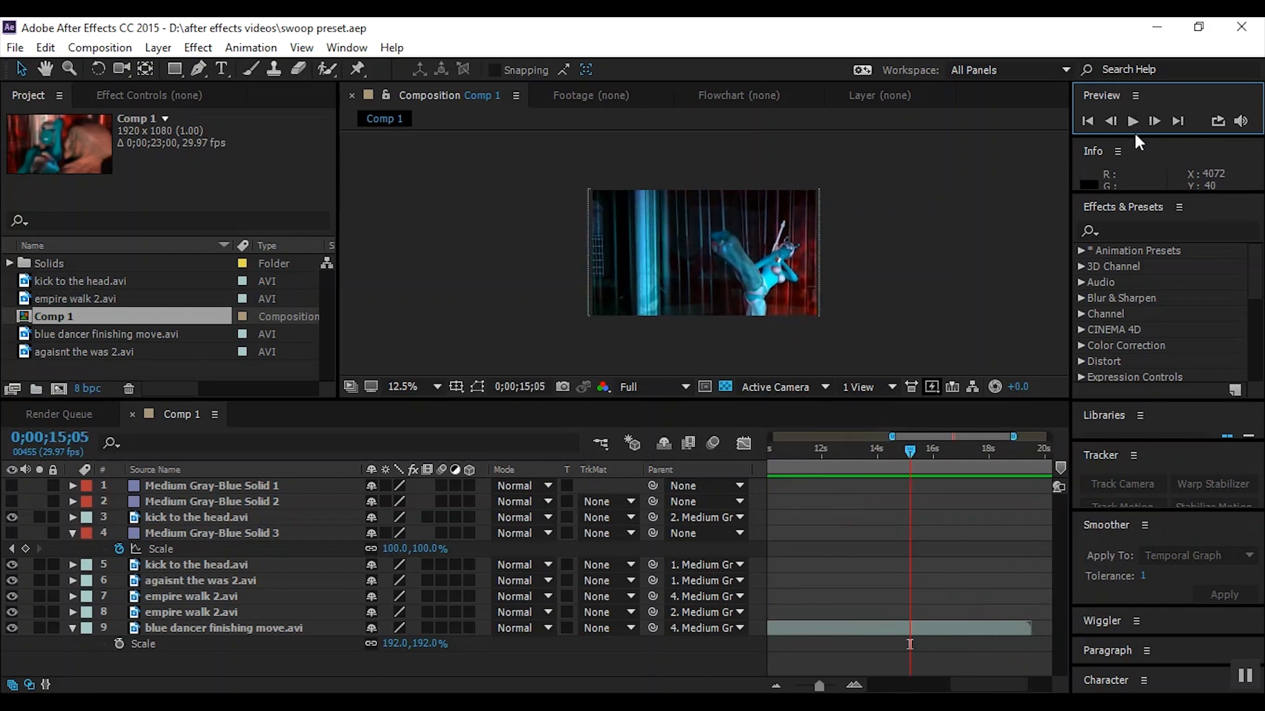
key("Home")
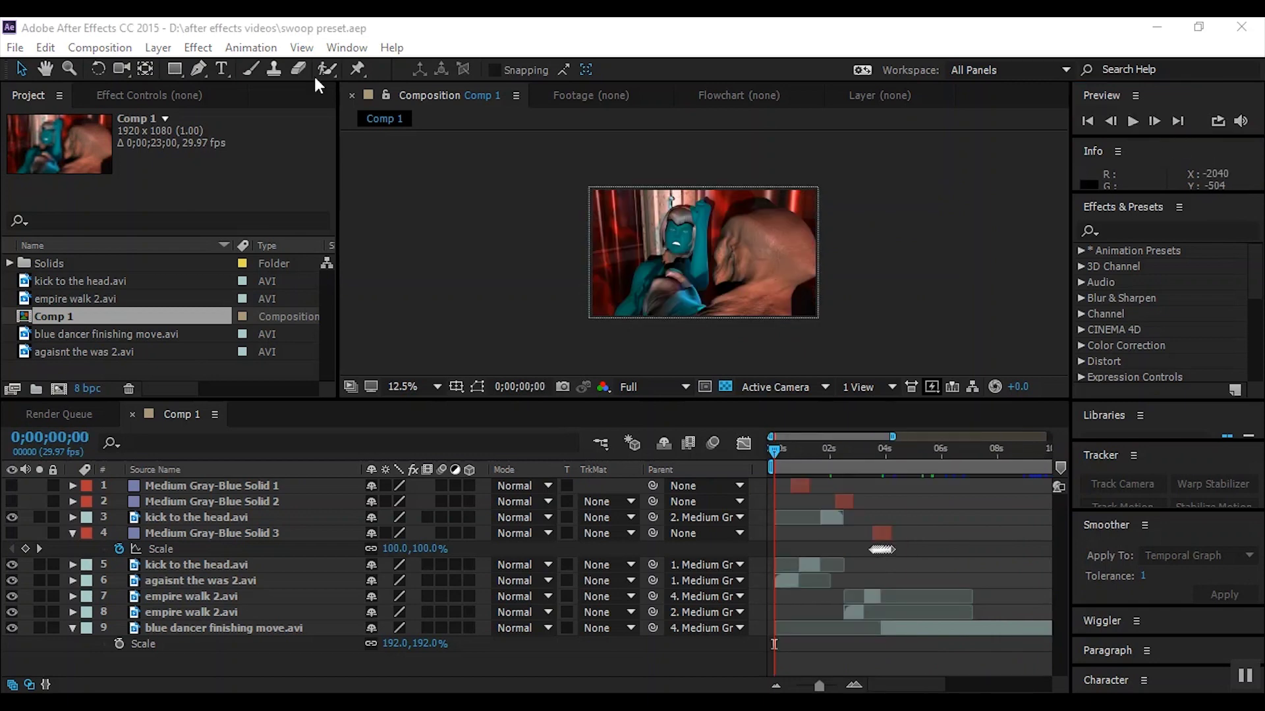
left_click(1133, 122)
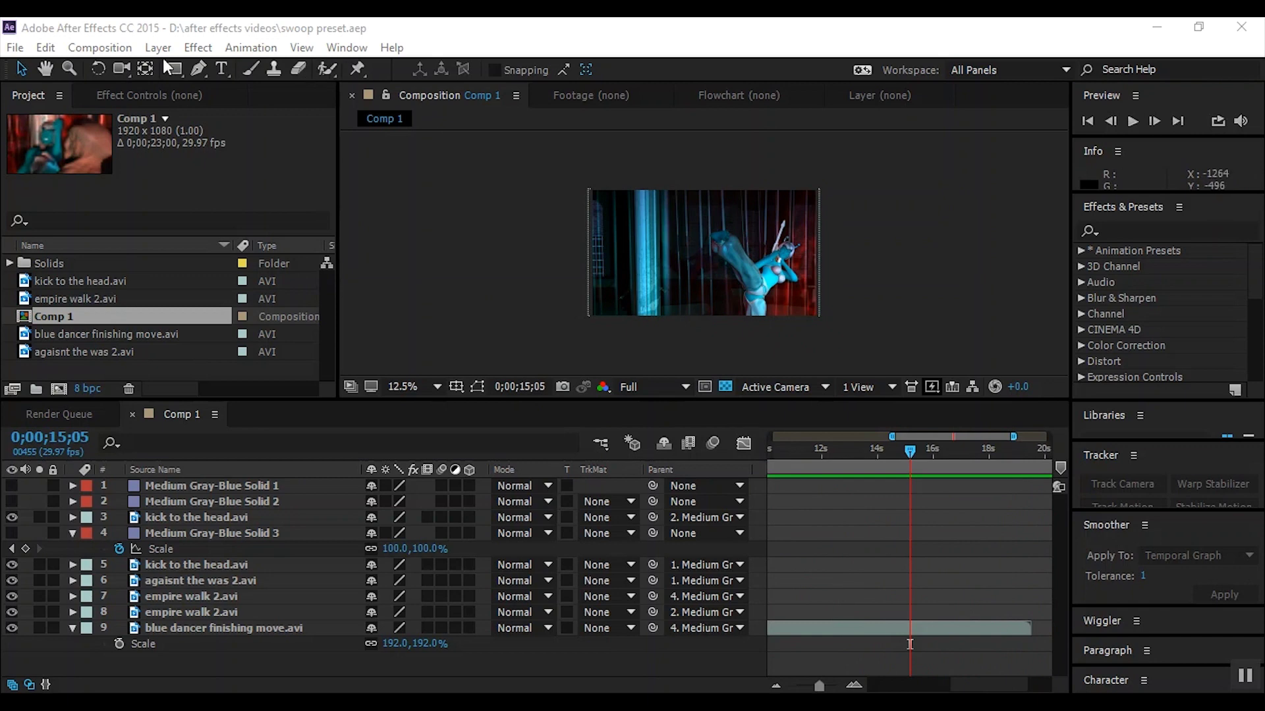
Create Comp 2 using the HDTV 1080 29.97 preset and zoom into its timeline
left_click(96, 47)
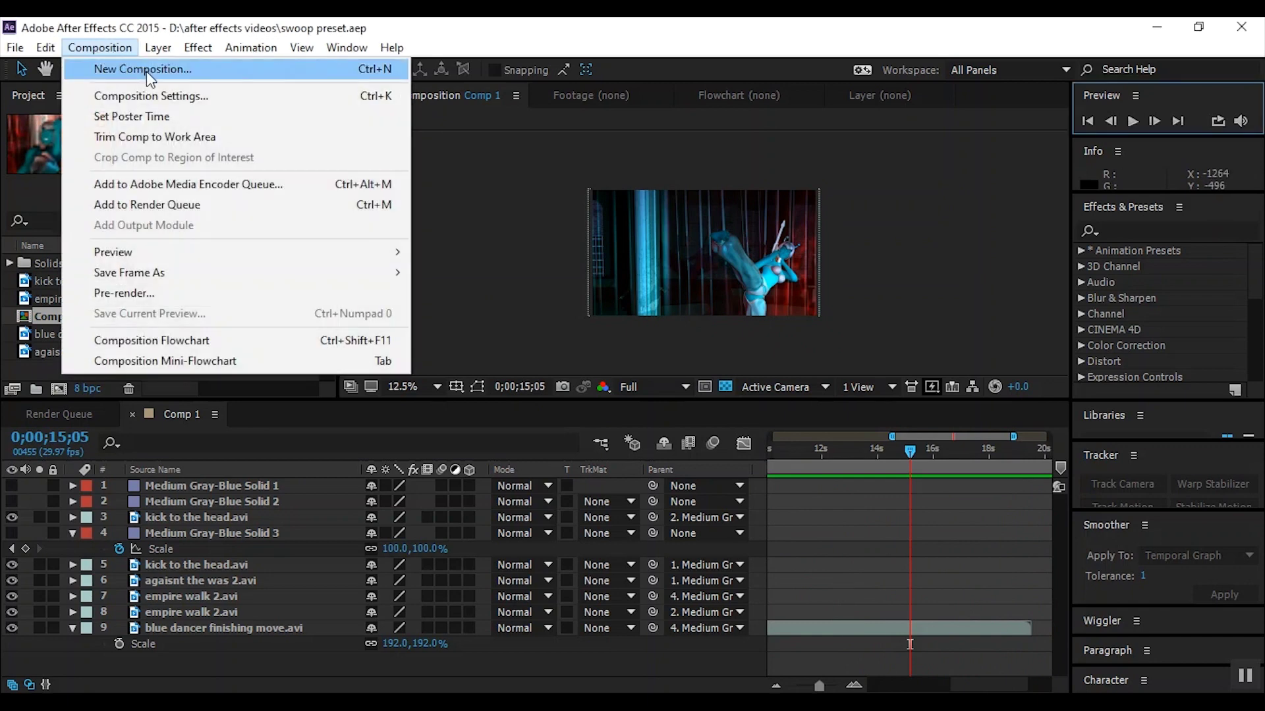
left_click(146, 71)
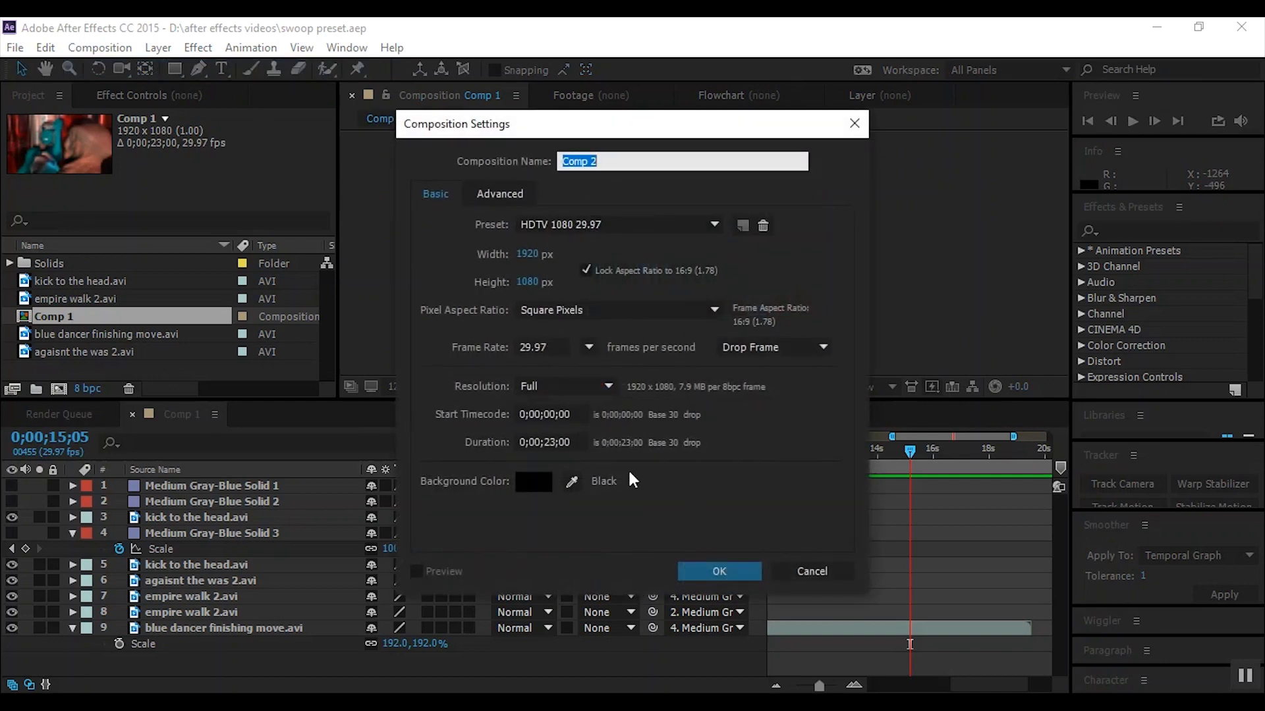
left_click(719, 572)
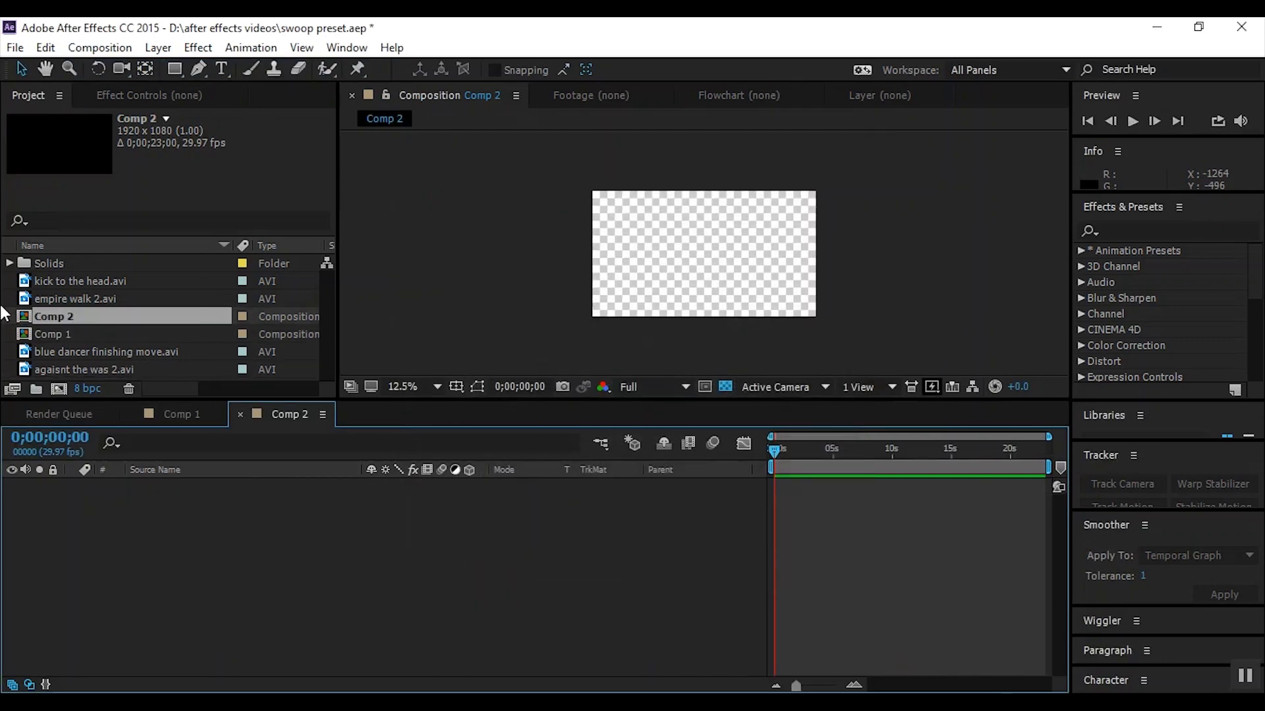
key("equal")
key("equal")
key("equal")
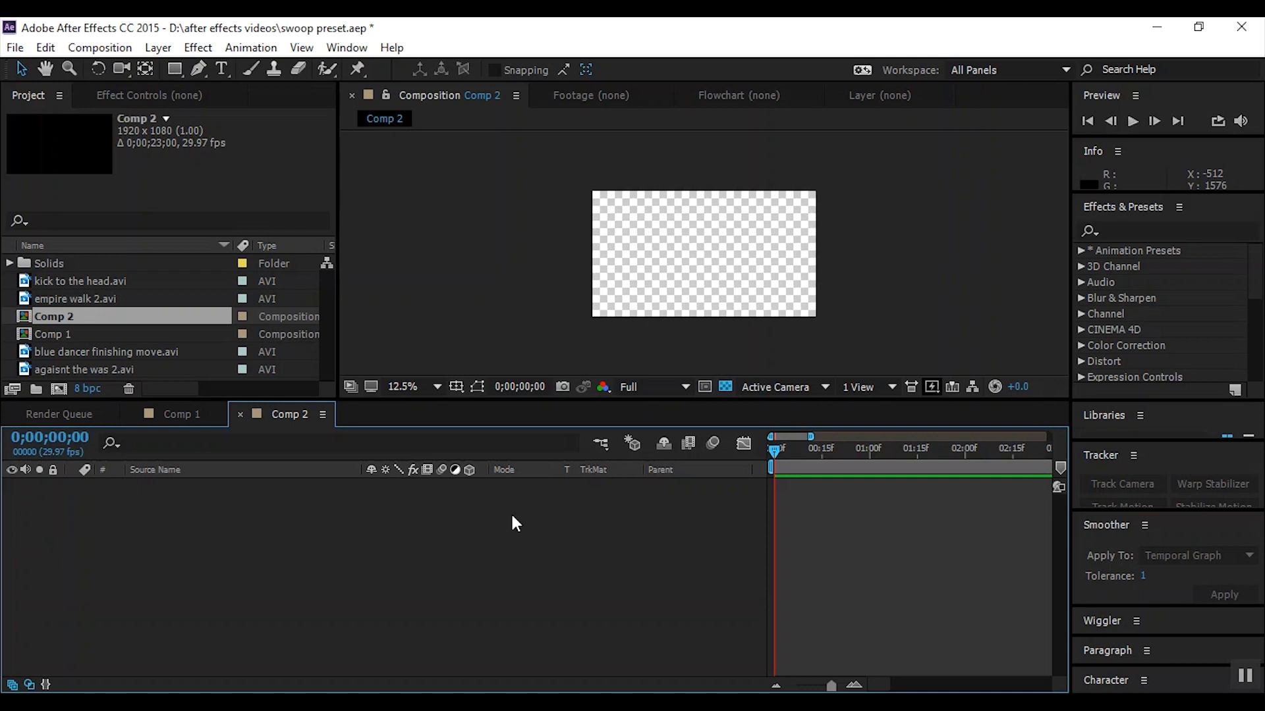
Add a new Medium Gray-Blue solid layer to Comp 2 with default settings
right_click(420, 527)
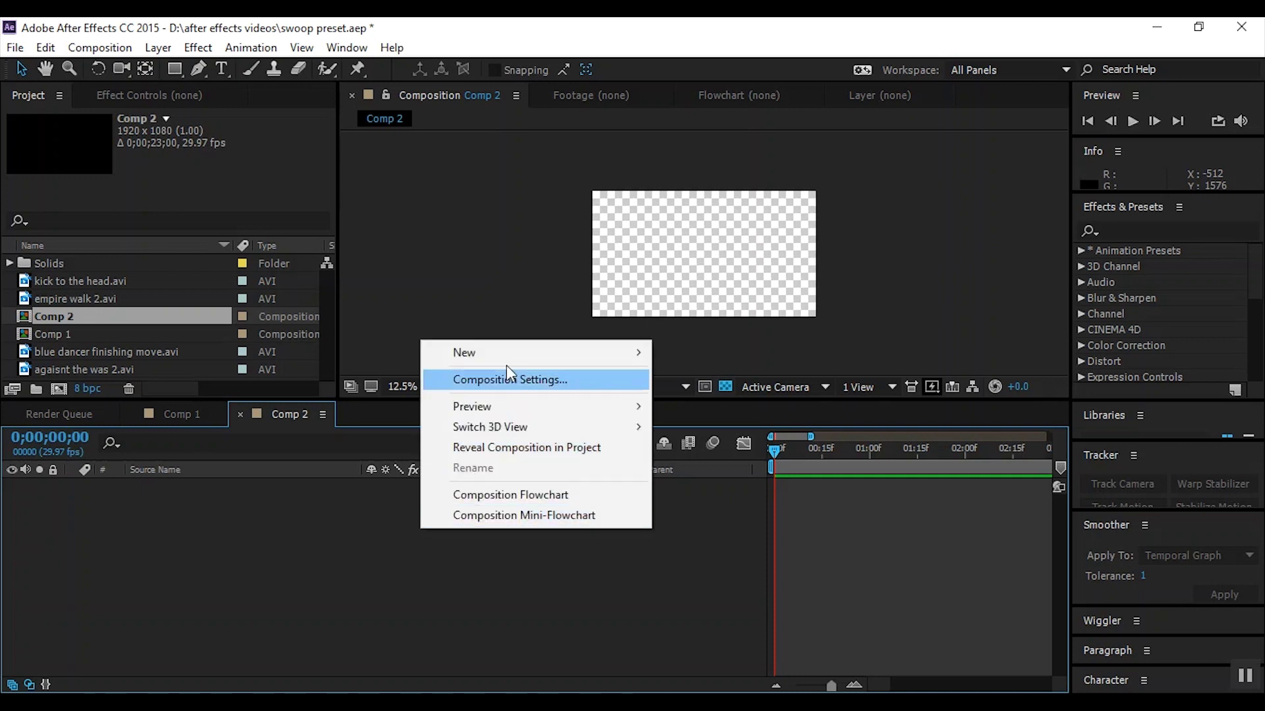
mouse_move(481, 359)
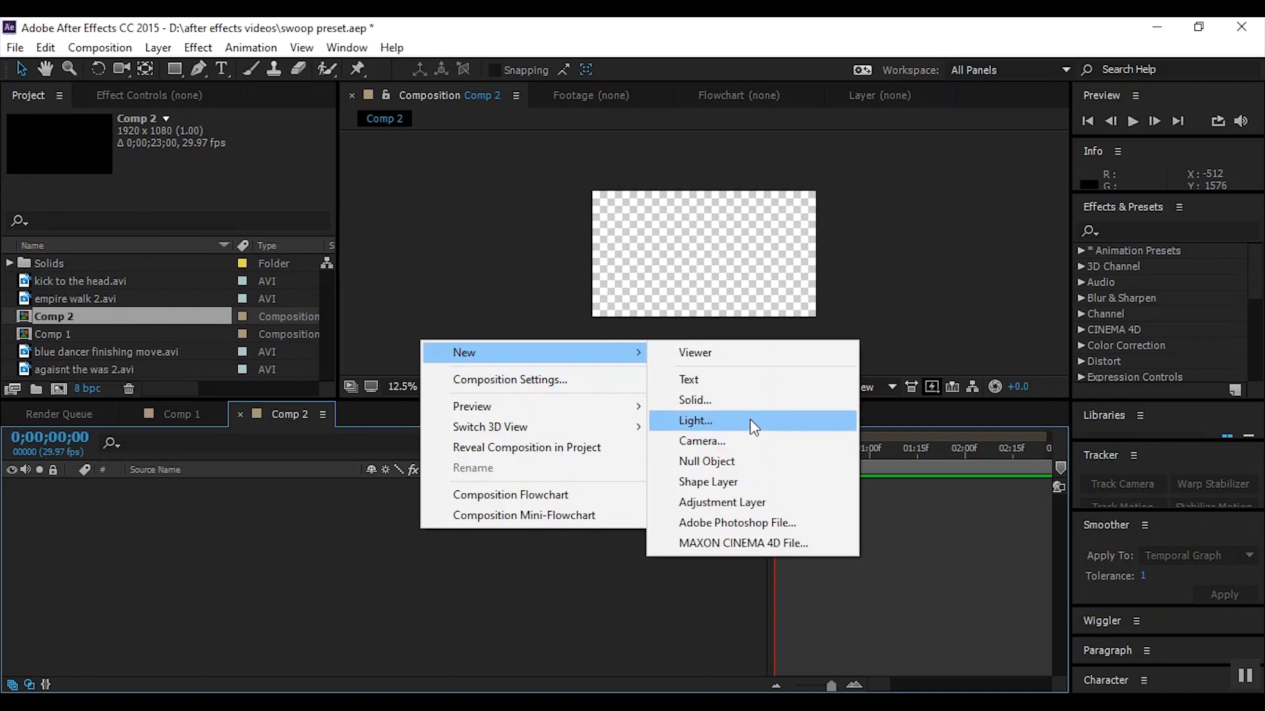
left_click(753, 401)
key("Return")
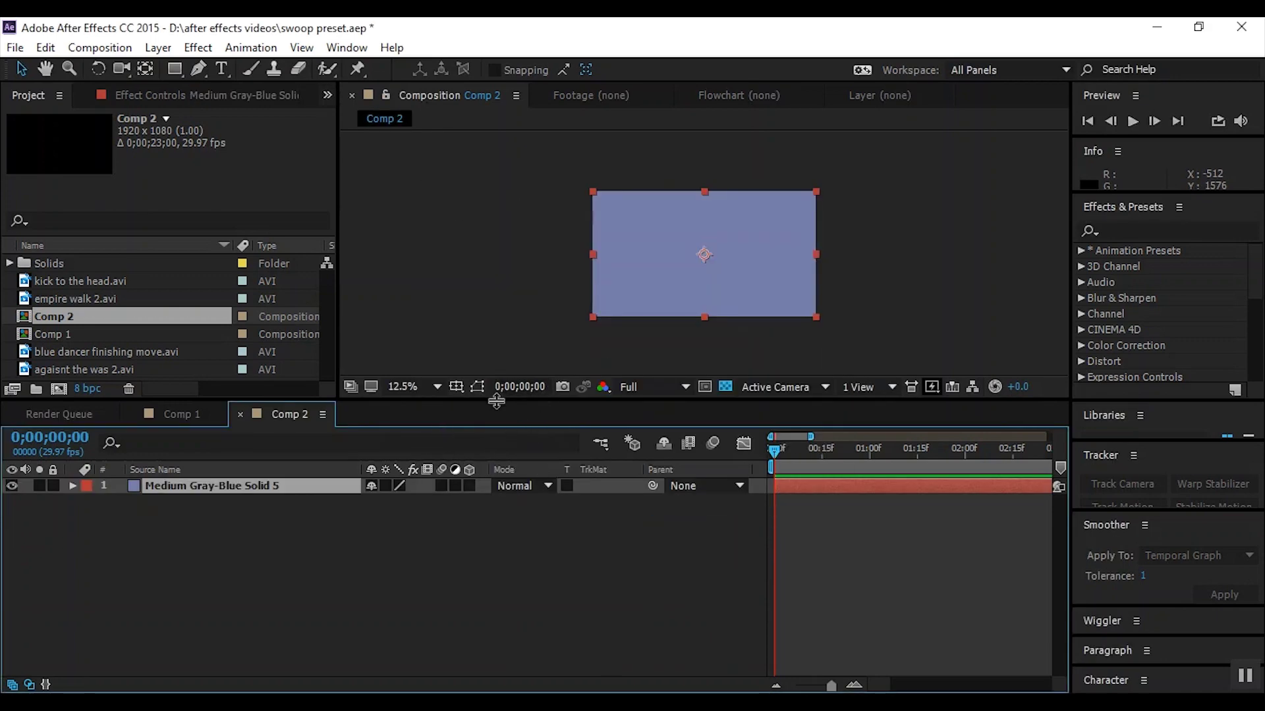
Split the solid at frame 20, delete the later part, and return to frame 0
left_click(539, 387)
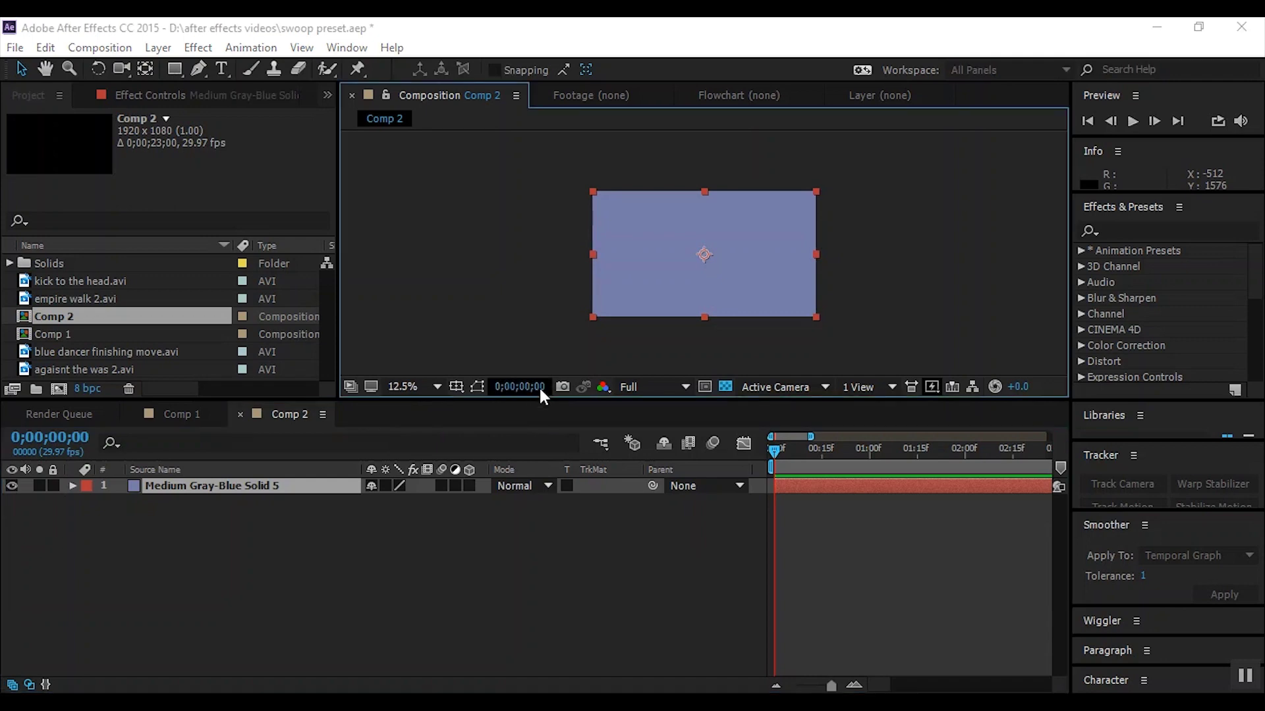
left_click(559, 352)
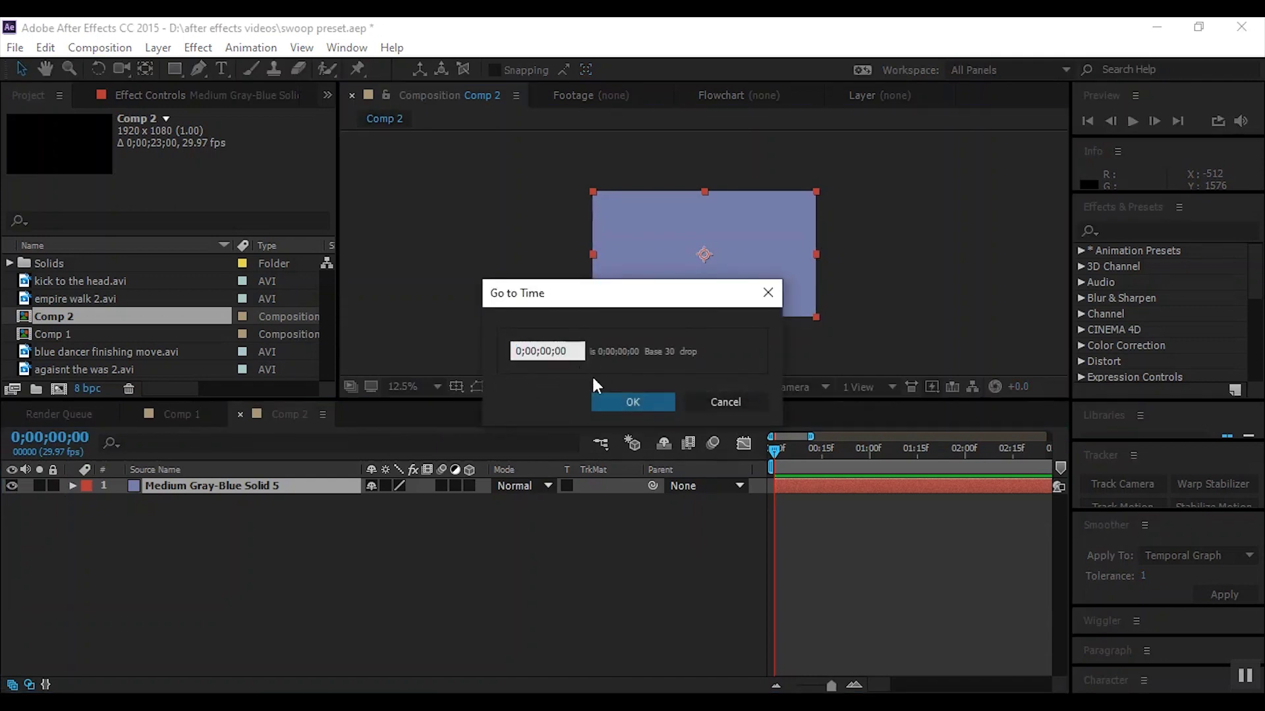
type("20")
key("Return")
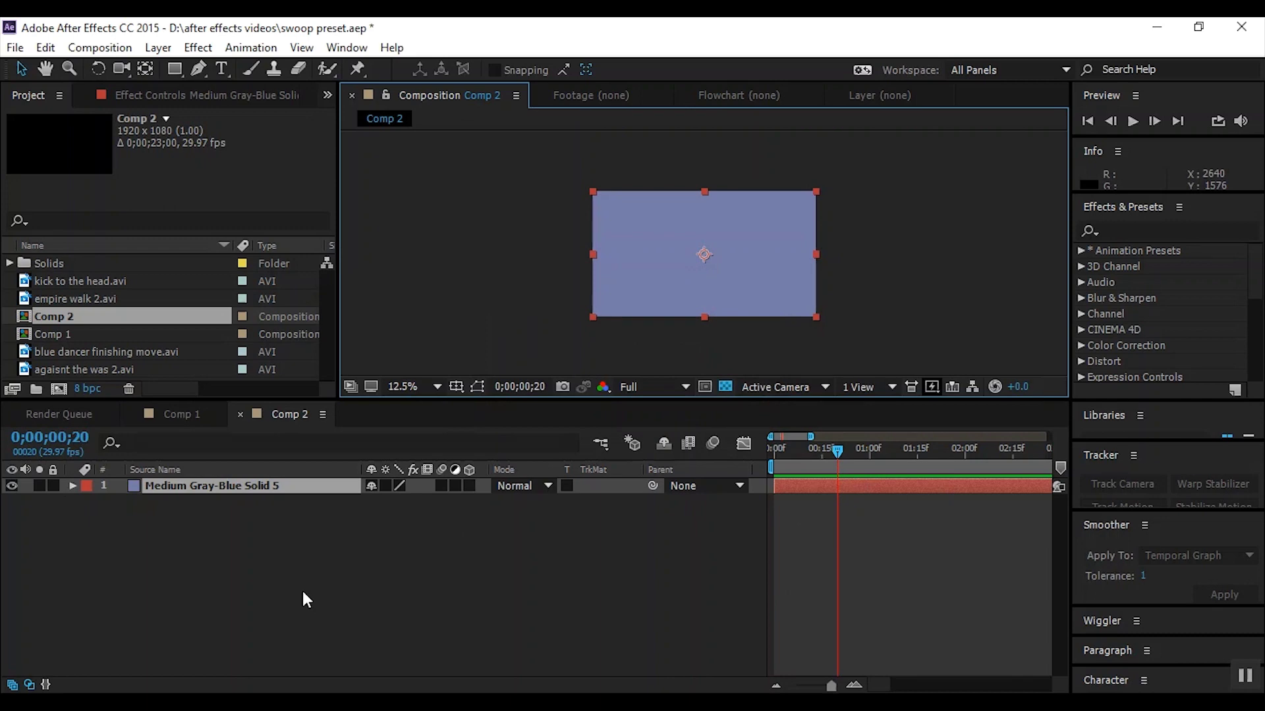
key("ctrl+shift+d")
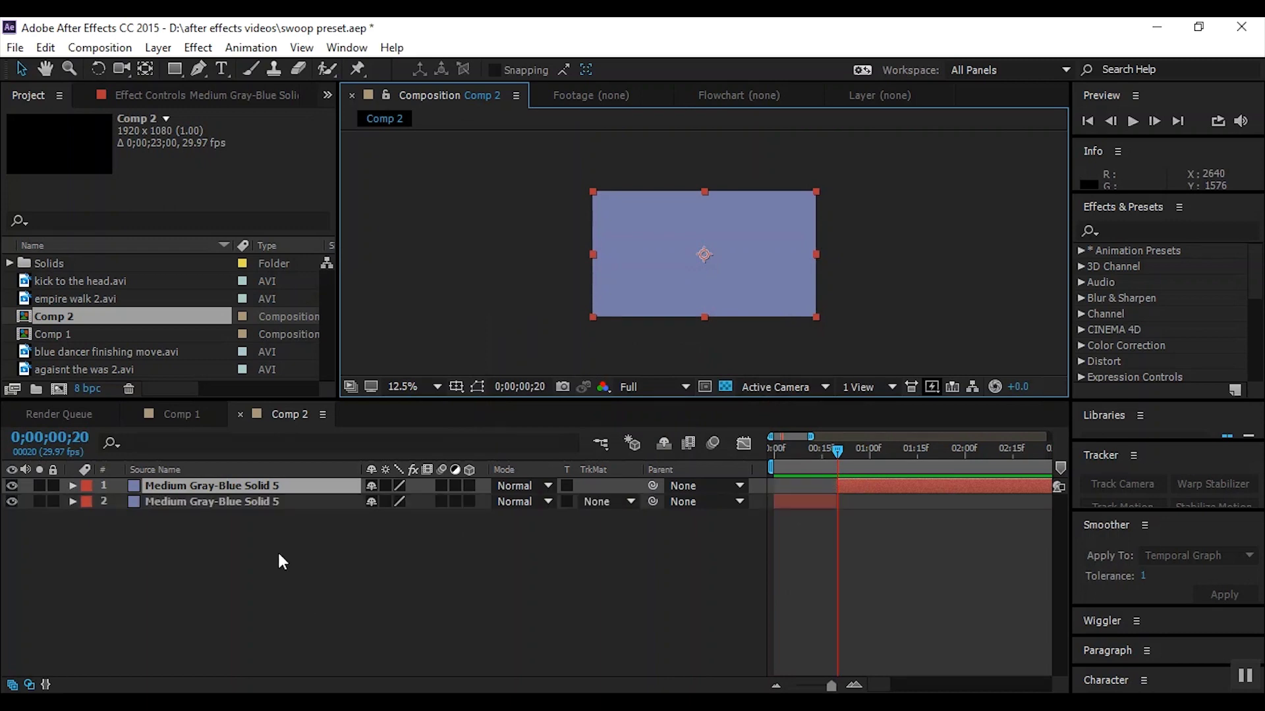
key("Delete")
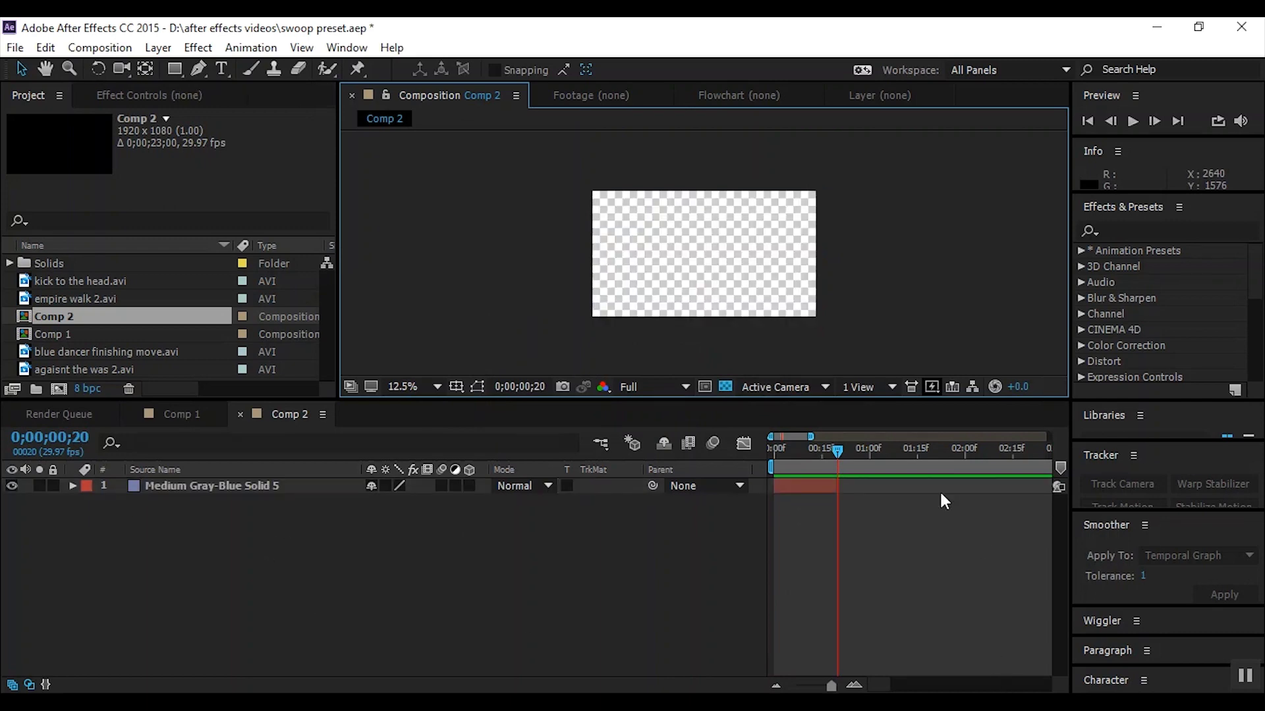
left_click_drag(836, 448, 738, 476)
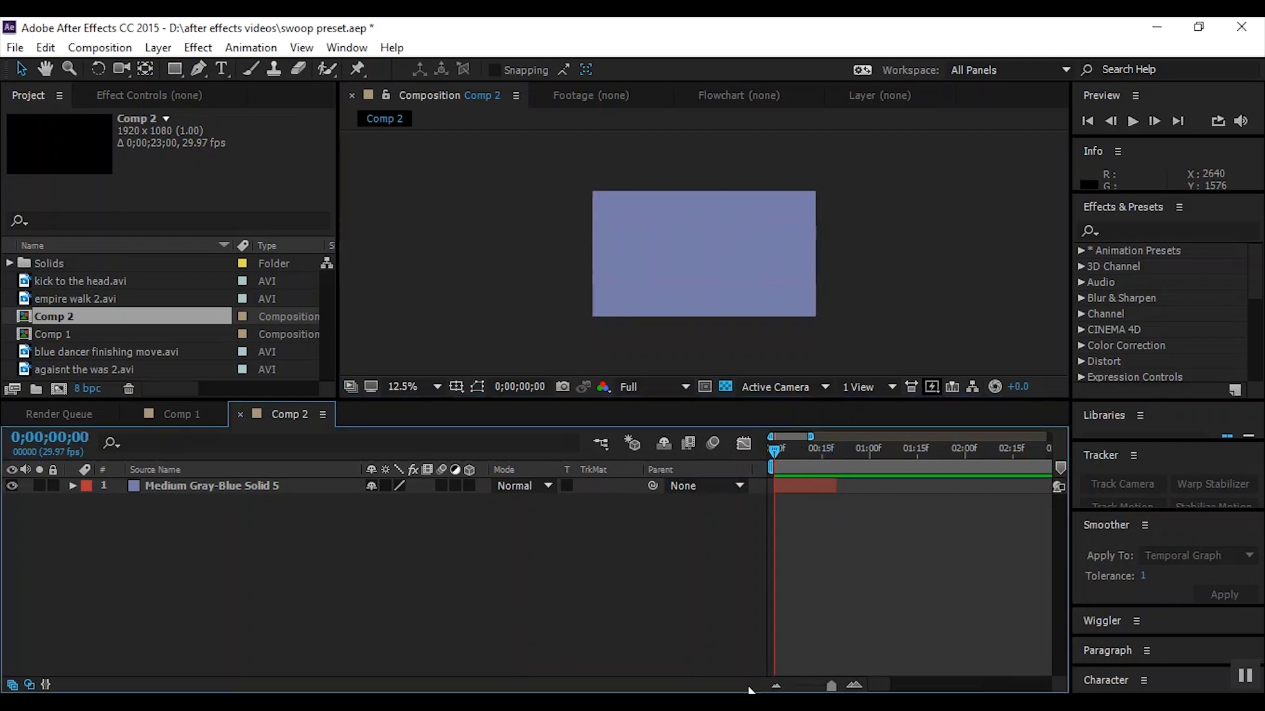
Keyframe the solid's Rotation at 0° on frame 0 and again near the end
left_click(162, 486)
key("r")
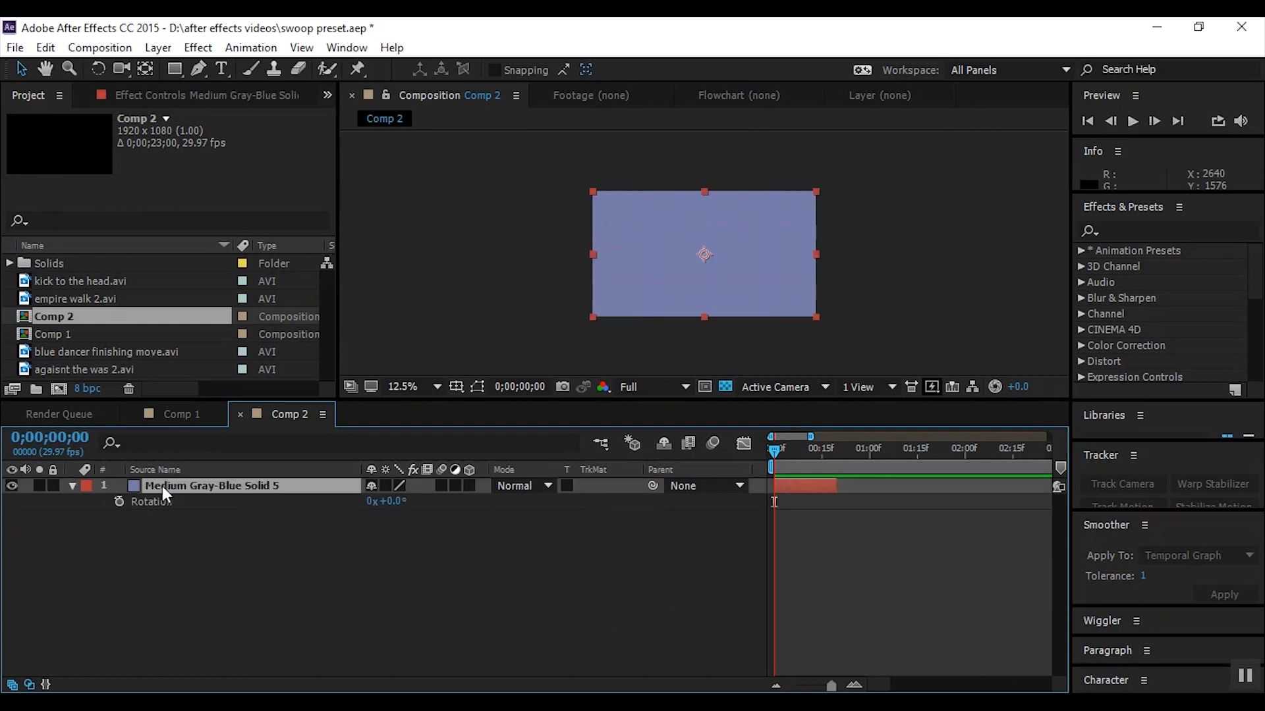
left_click(119, 501)
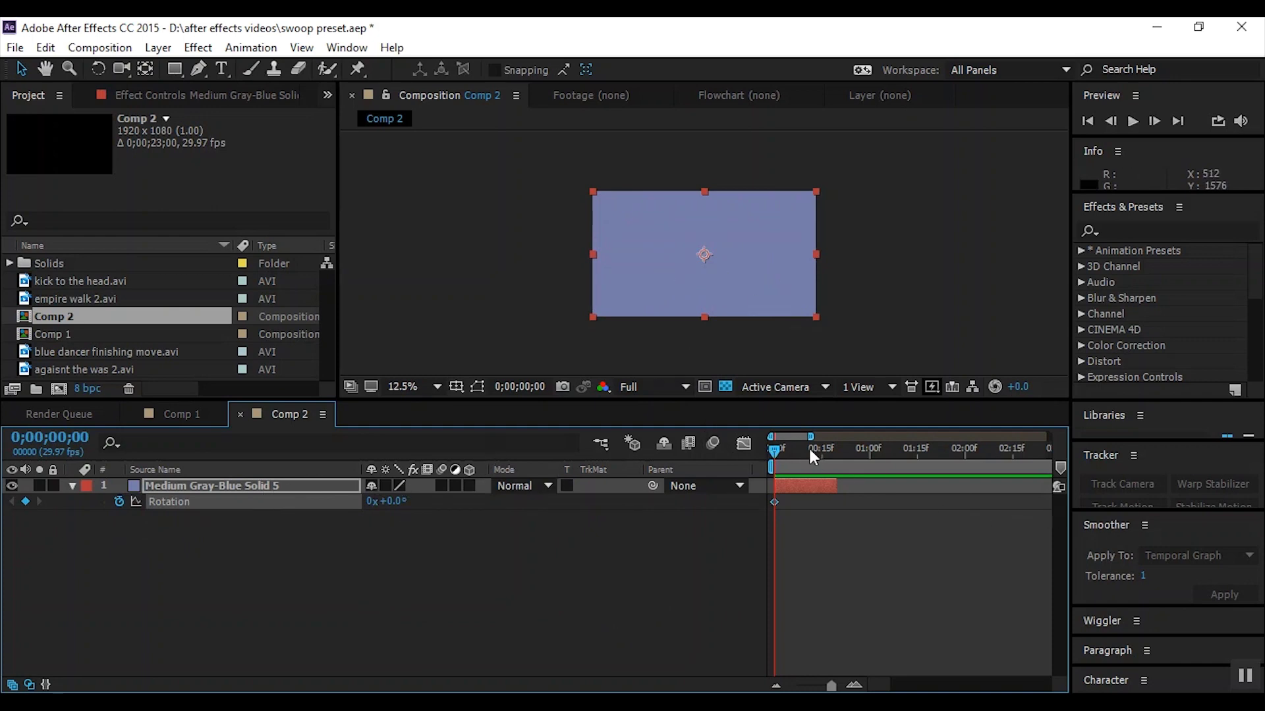
left_click_drag(773, 452, 832, 463)
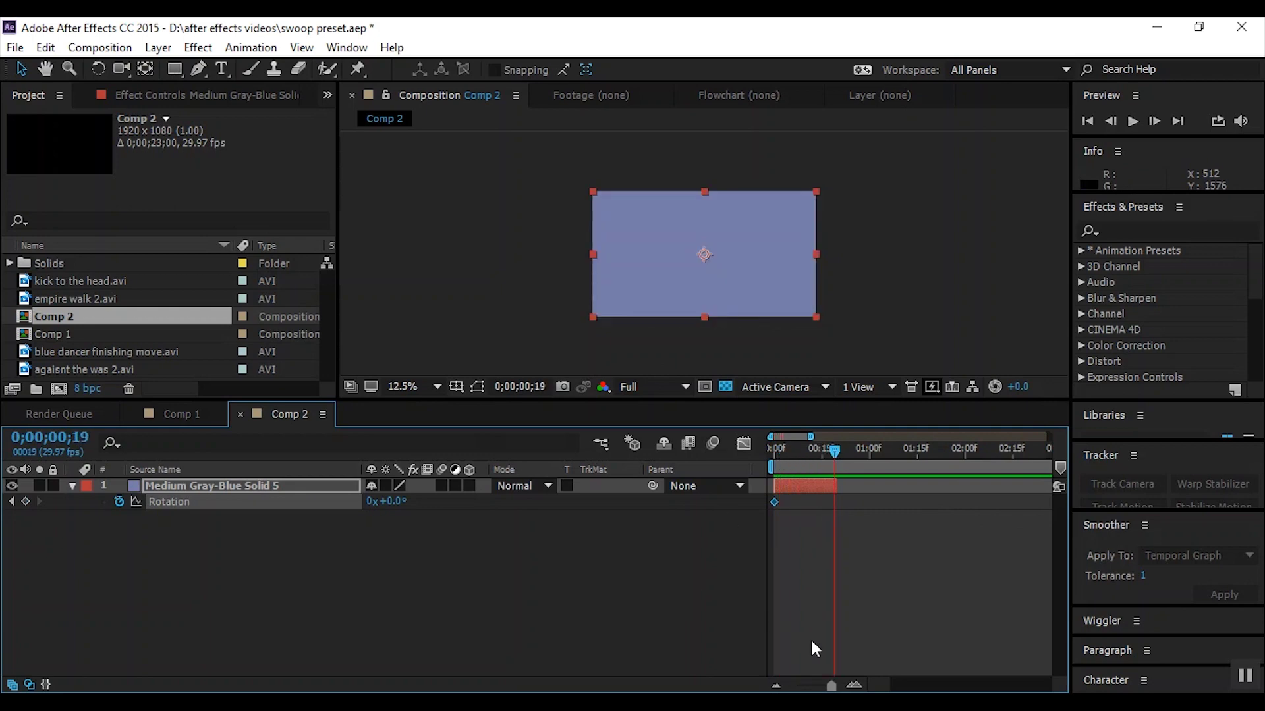
left_click_drag(832, 686, 836, 687)
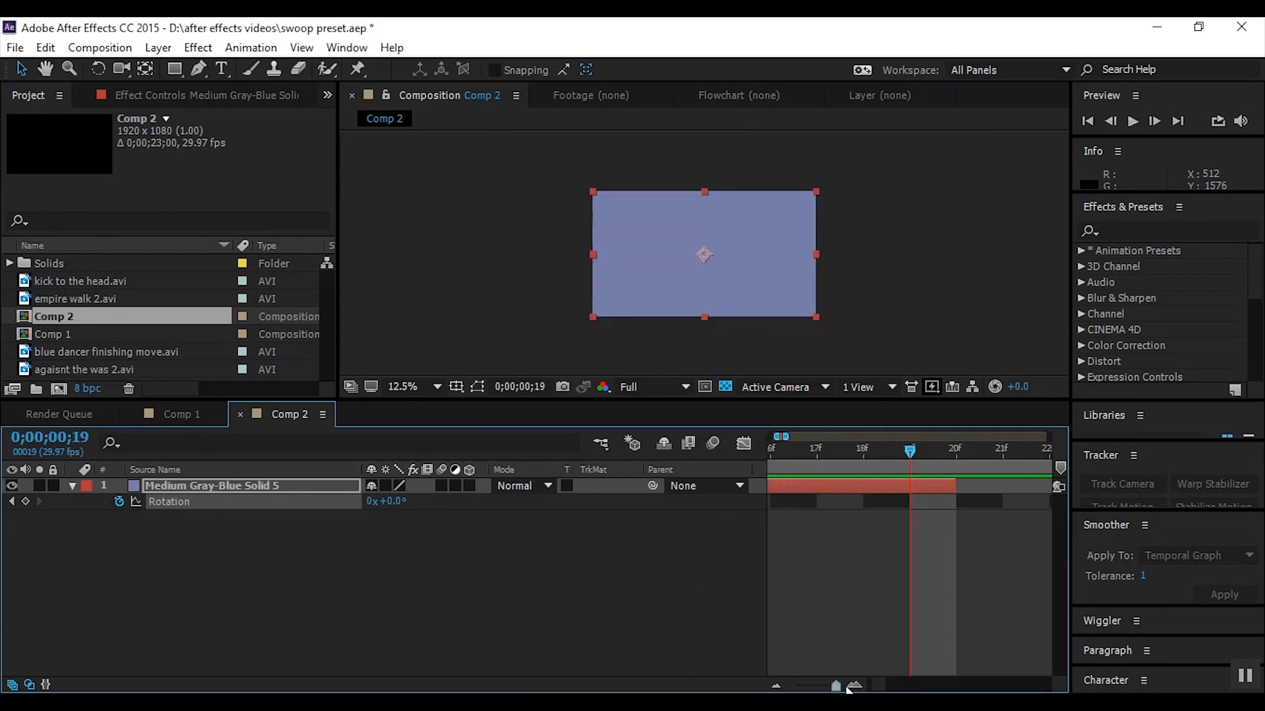
left_click_drag(393, 502, 398, 502)
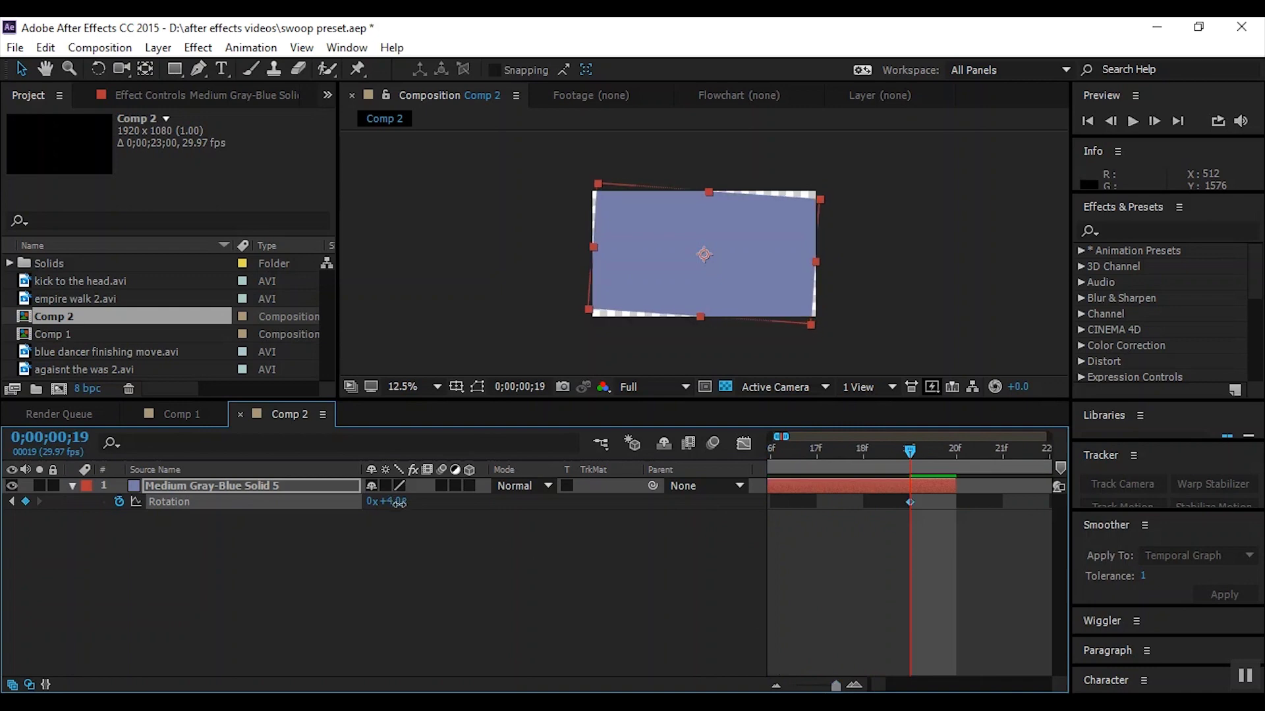
left_click(397, 501)
key("Return")
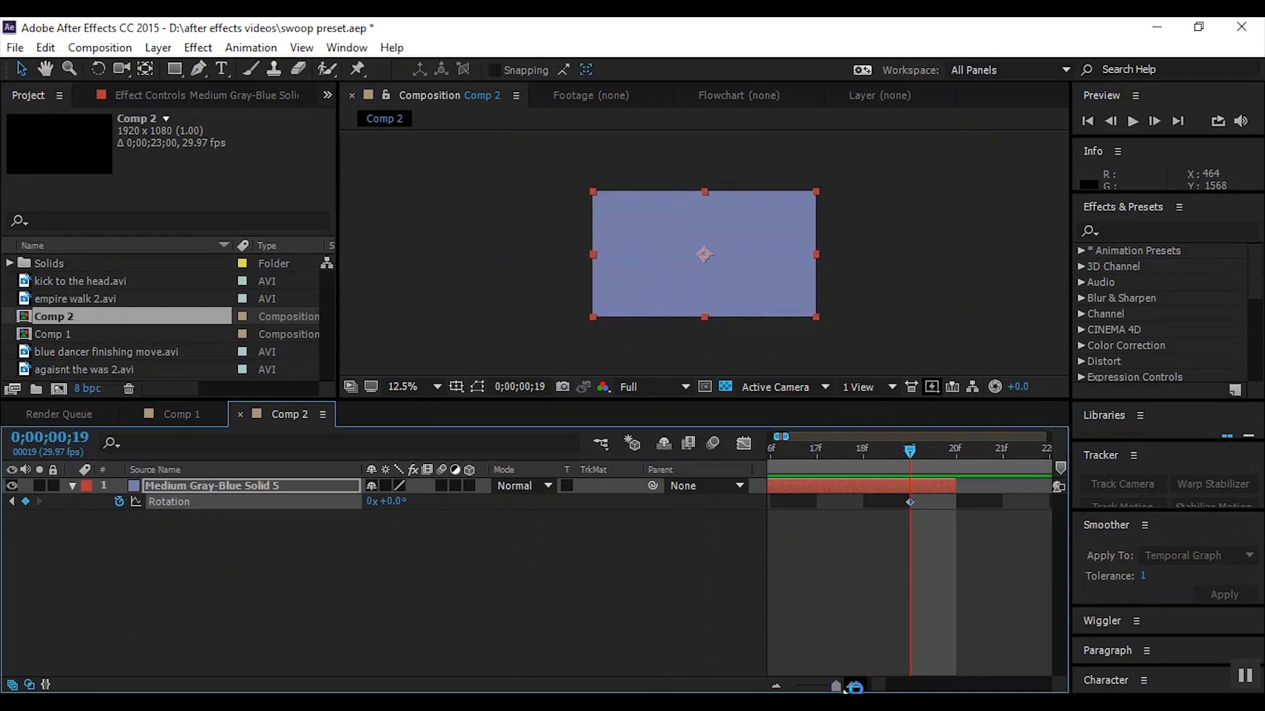
left_click_drag(835, 687, 829, 686)
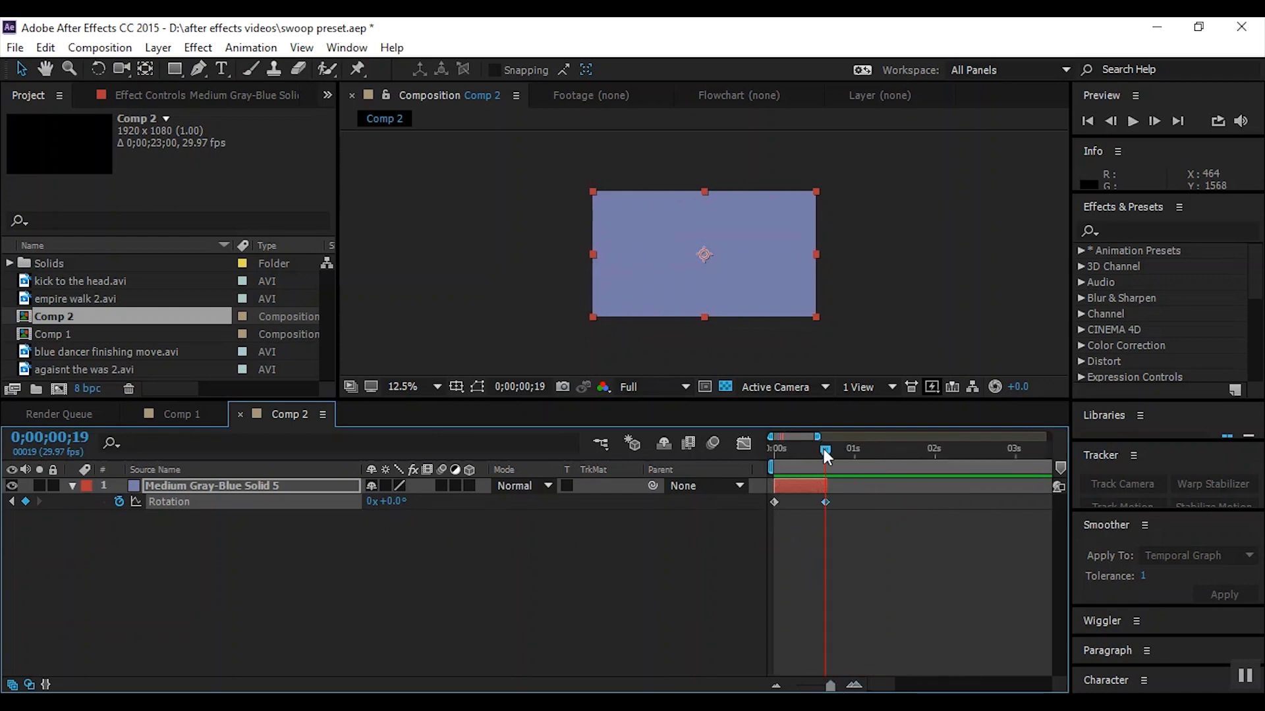
Add a Rotation keyframe of -90° at frame 10
left_click_drag(823, 448, 797, 479)
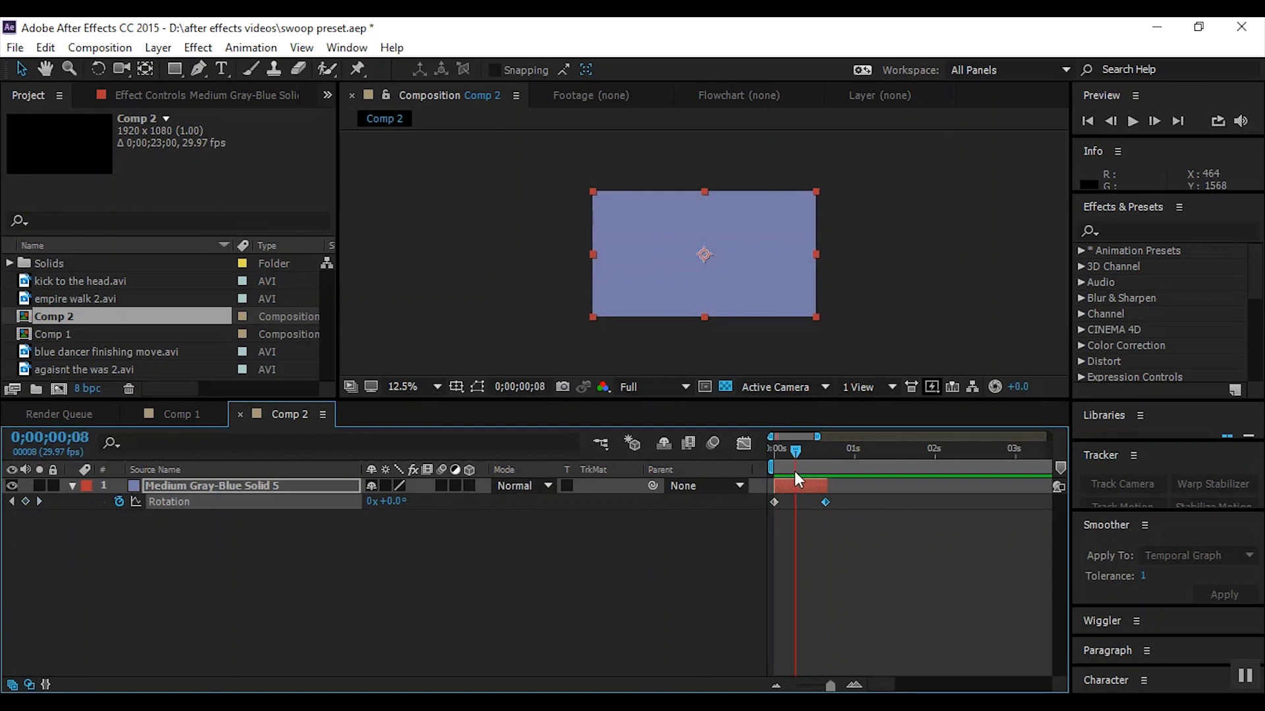
key("Page_Down")
key("ctrl+v")
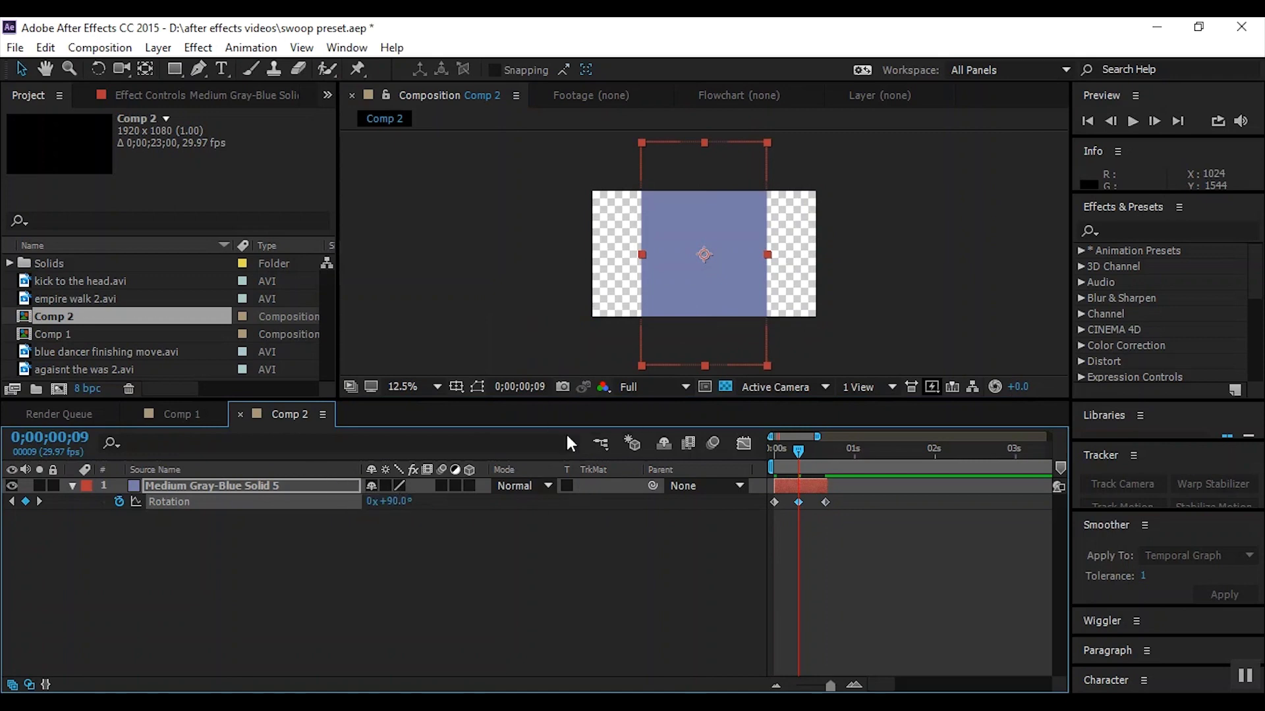
left_click_drag(798, 452, 800, 452)
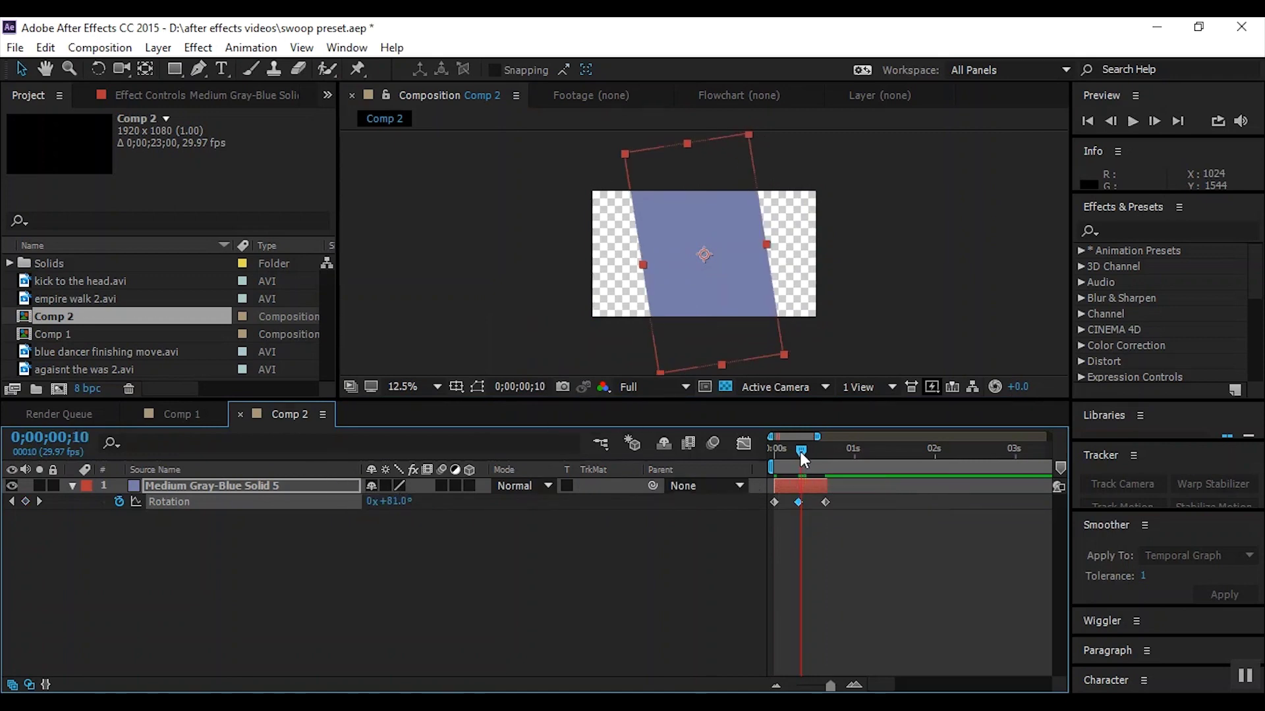
left_click(399, 502)
type("-90")
key("Return")
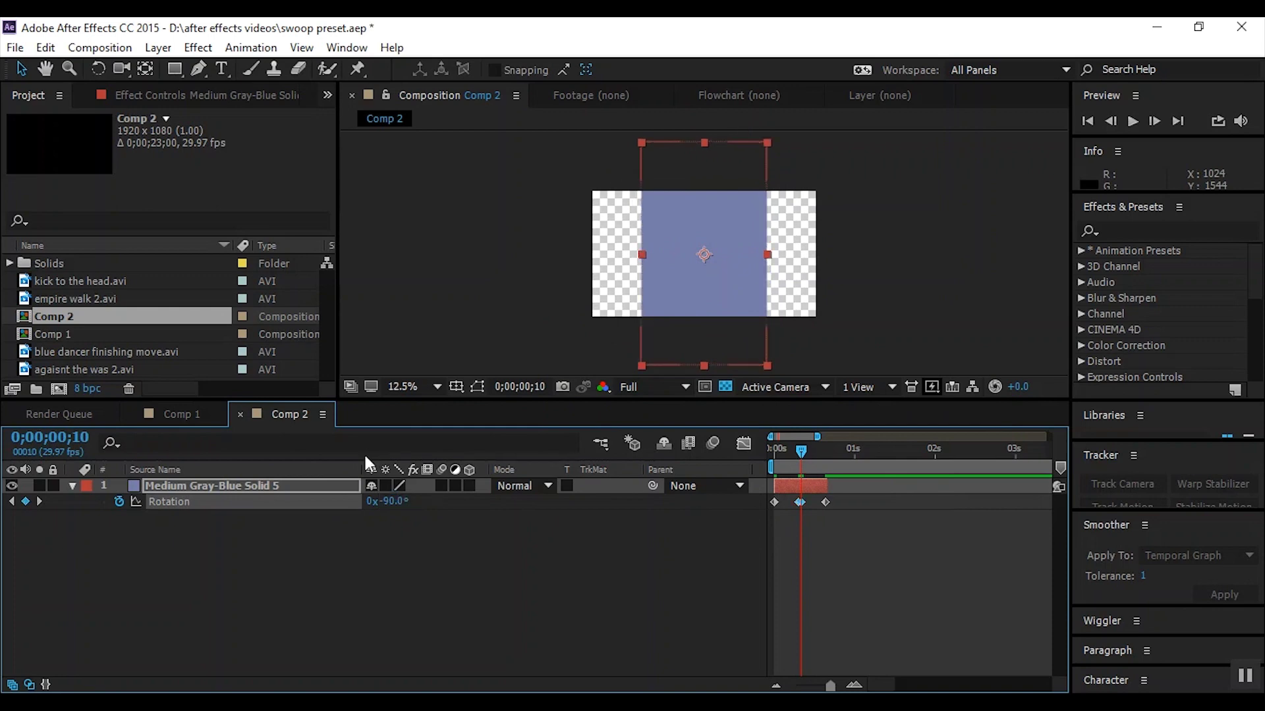
Preview the rotation swing from the first frame and return to the start
key("Home")
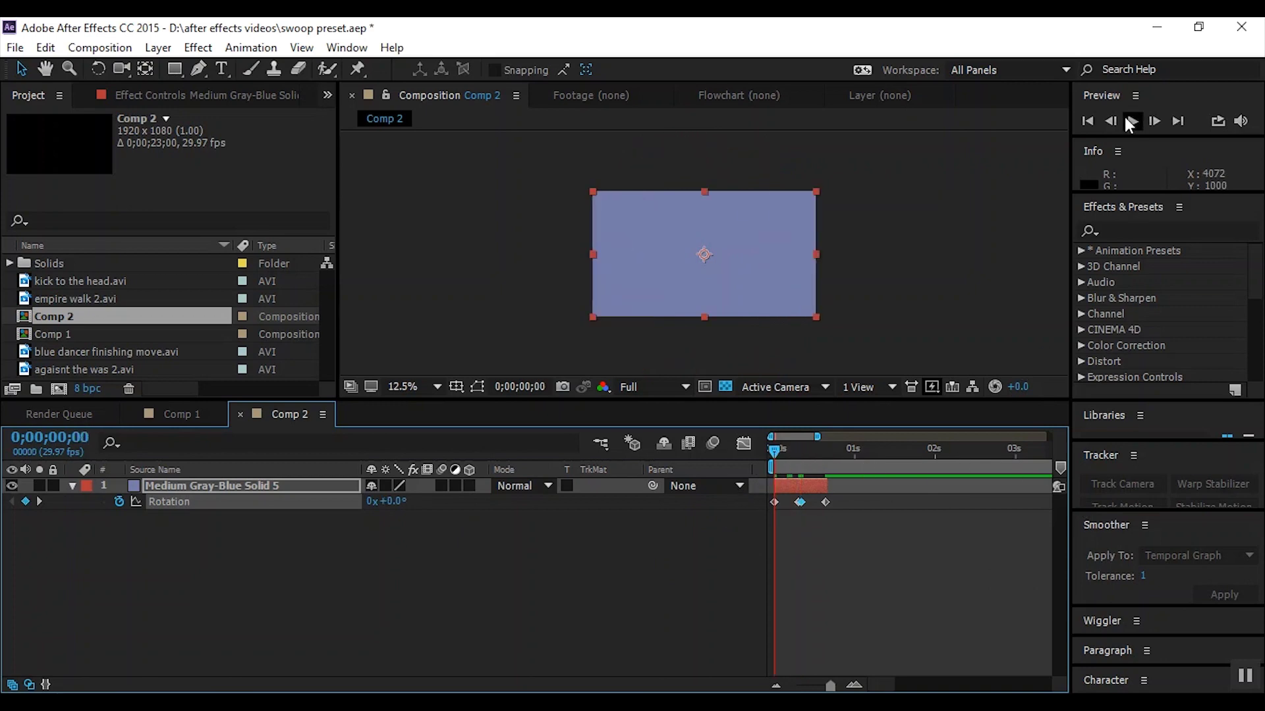
left_click(1125, 118)
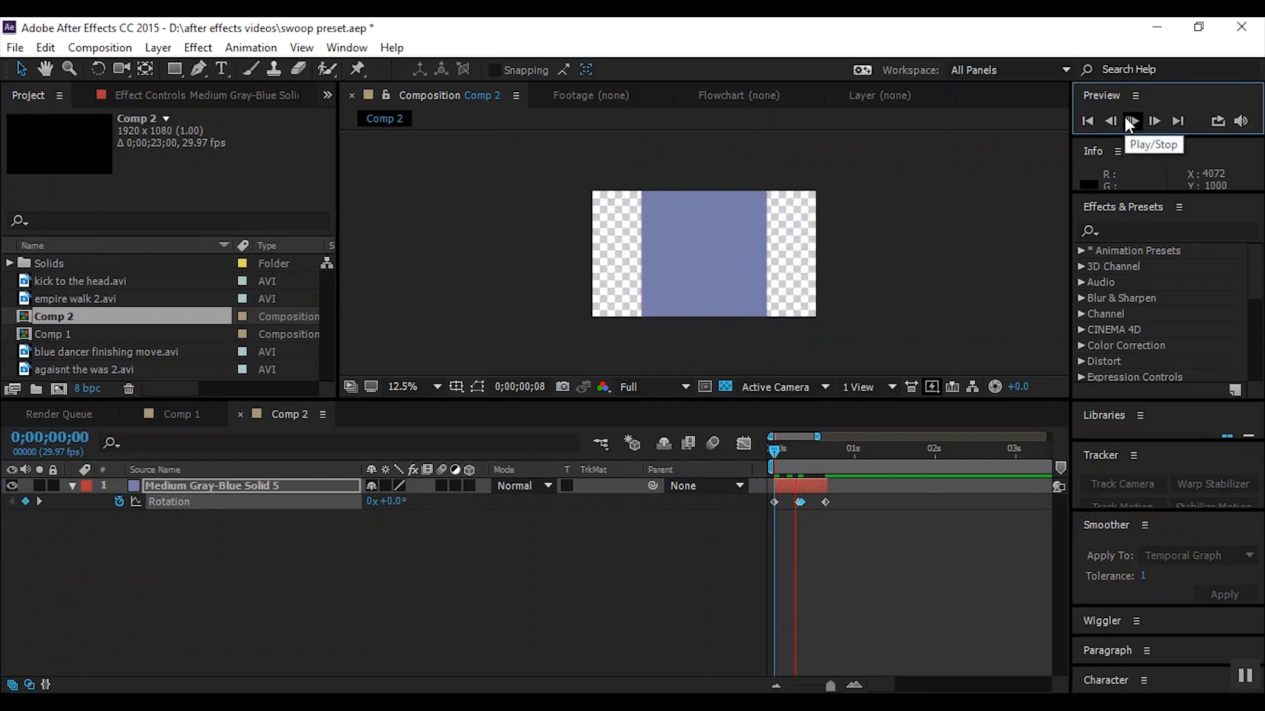
left_click(1125, 118)
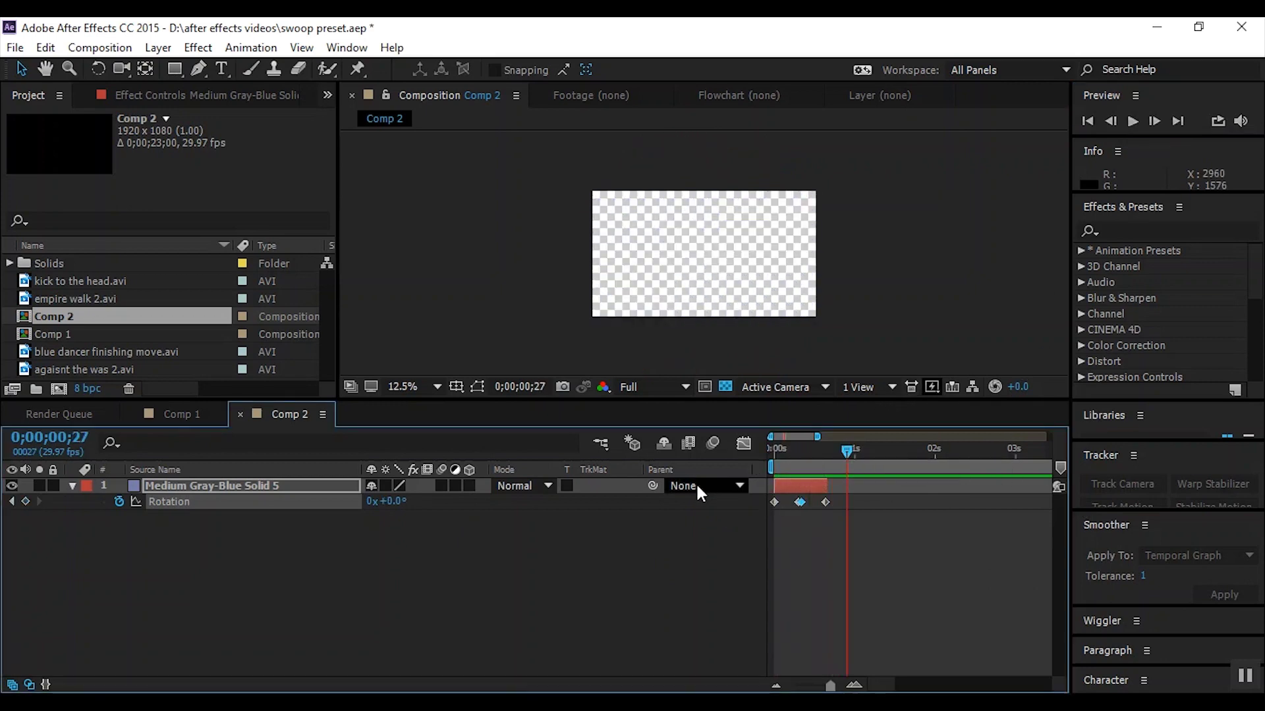
key("Home")
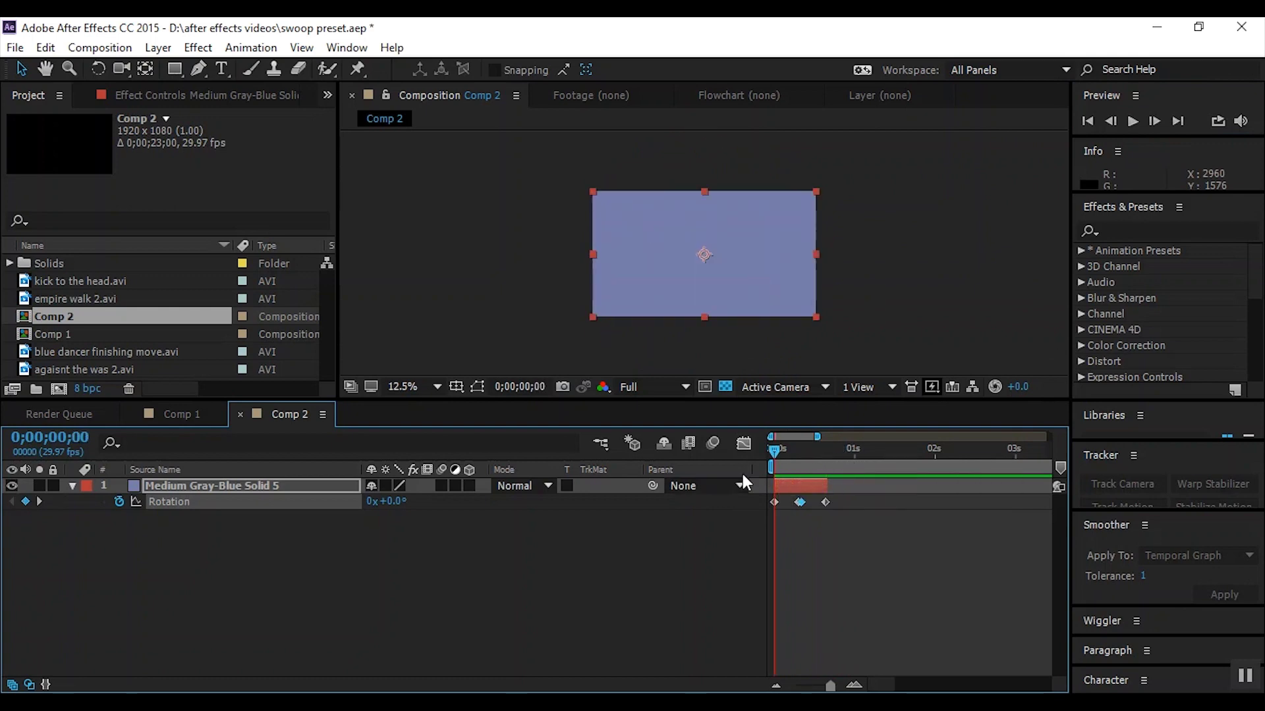
Apply Easy Ease (F9) to the solid's Rotation keyframes at frames 0, 10 and 20
left_click_drag(768, 476, 752, 505)
left_click_drag(839, 527, 764, 503)
key("F9")
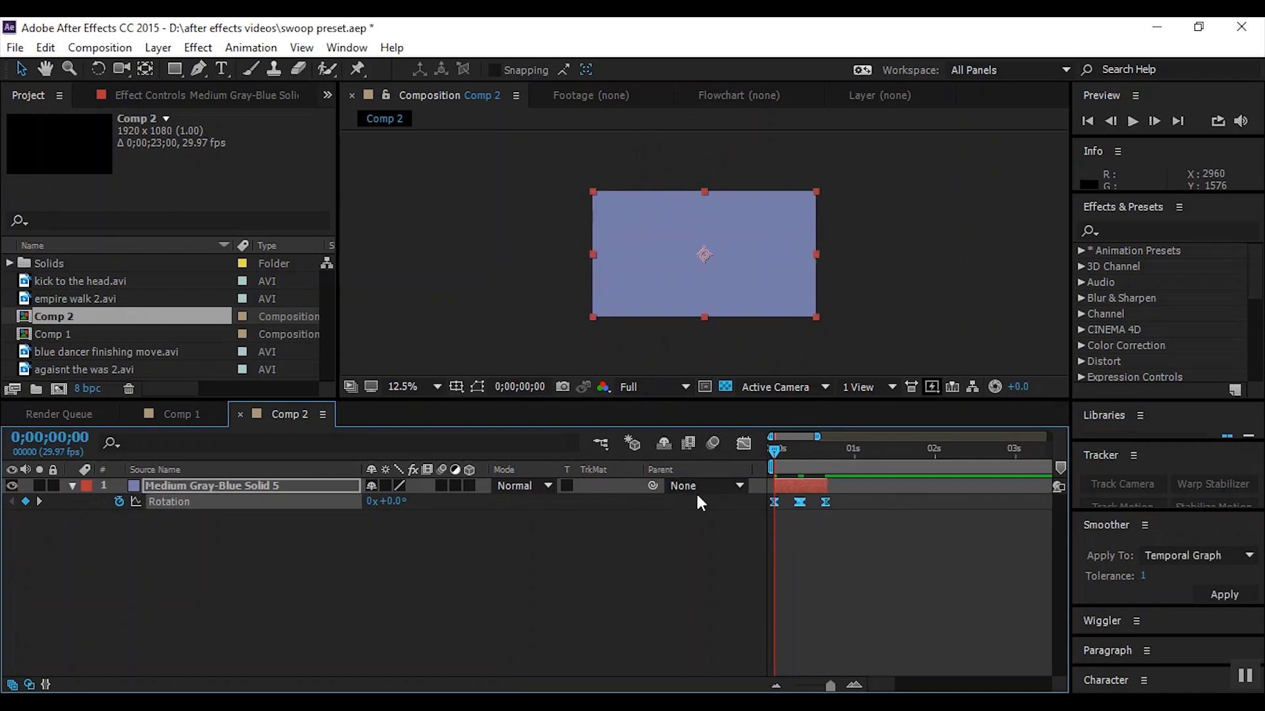
In the Graph Editor, lengthen the first Rotation keyframe's outgoing ease handle
left_click(744, 443)
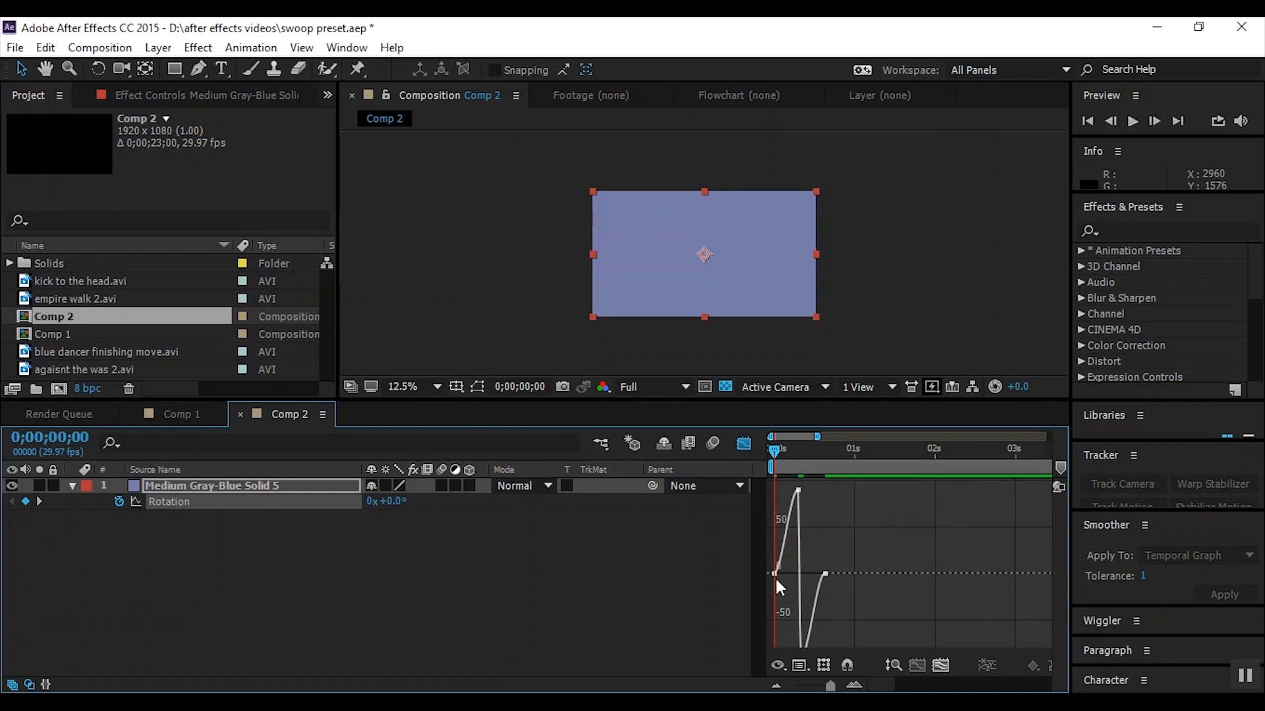
left_click(776, 577)
left_click_drag(783, 573, 800, 582)
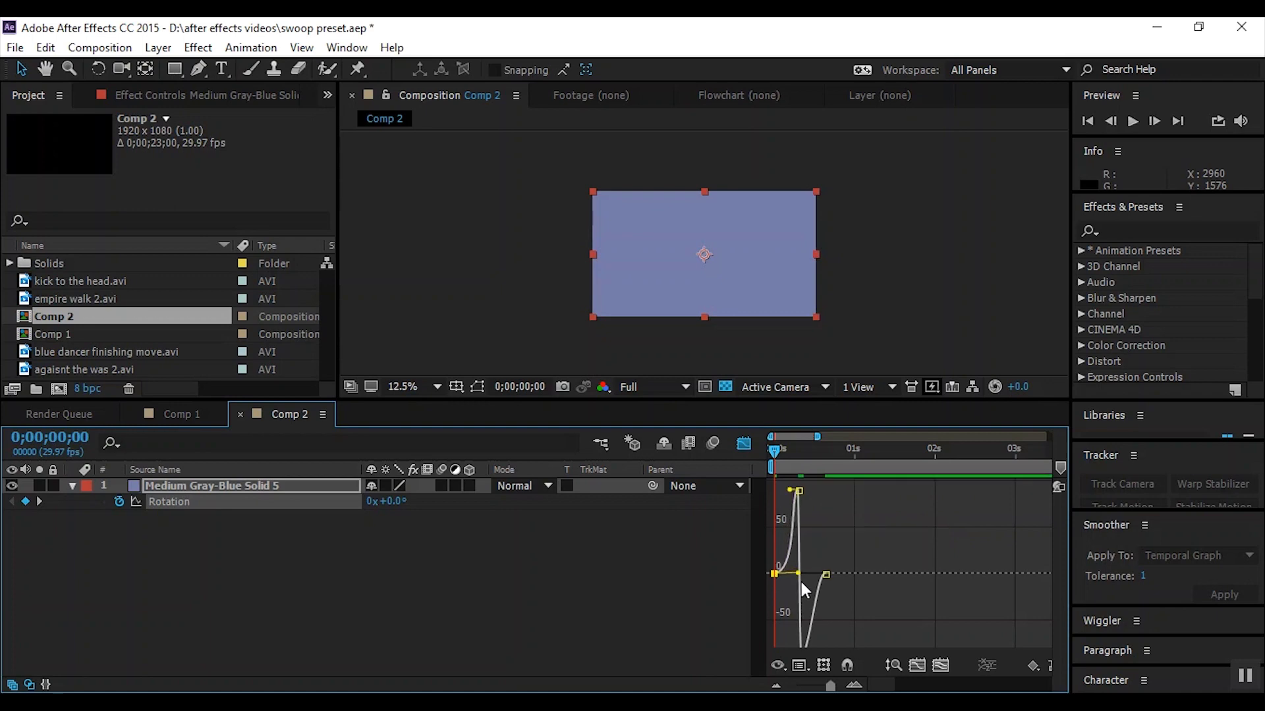
left_click(798, 491)
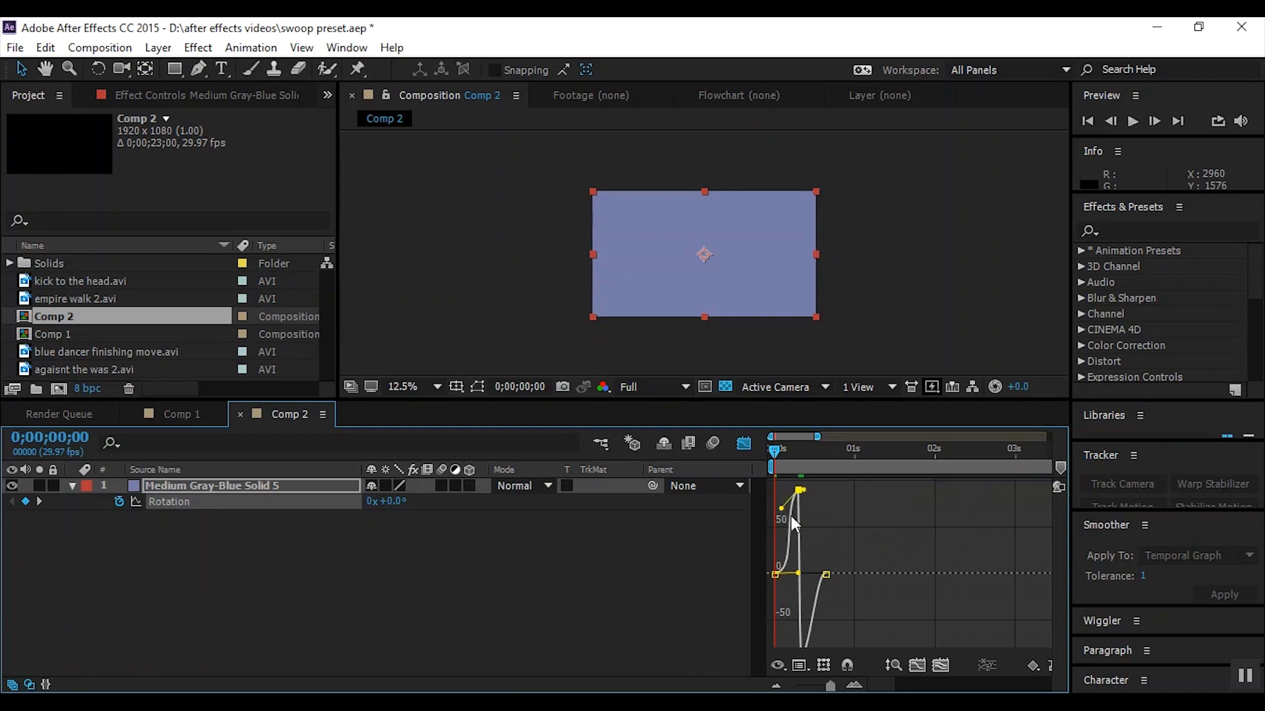
mouse_move(800, 575)
left_mouse_down()
mouse_move(781, 587)
mouse_move(789, 574)
left_mouse_up()
left_click(793, 550)
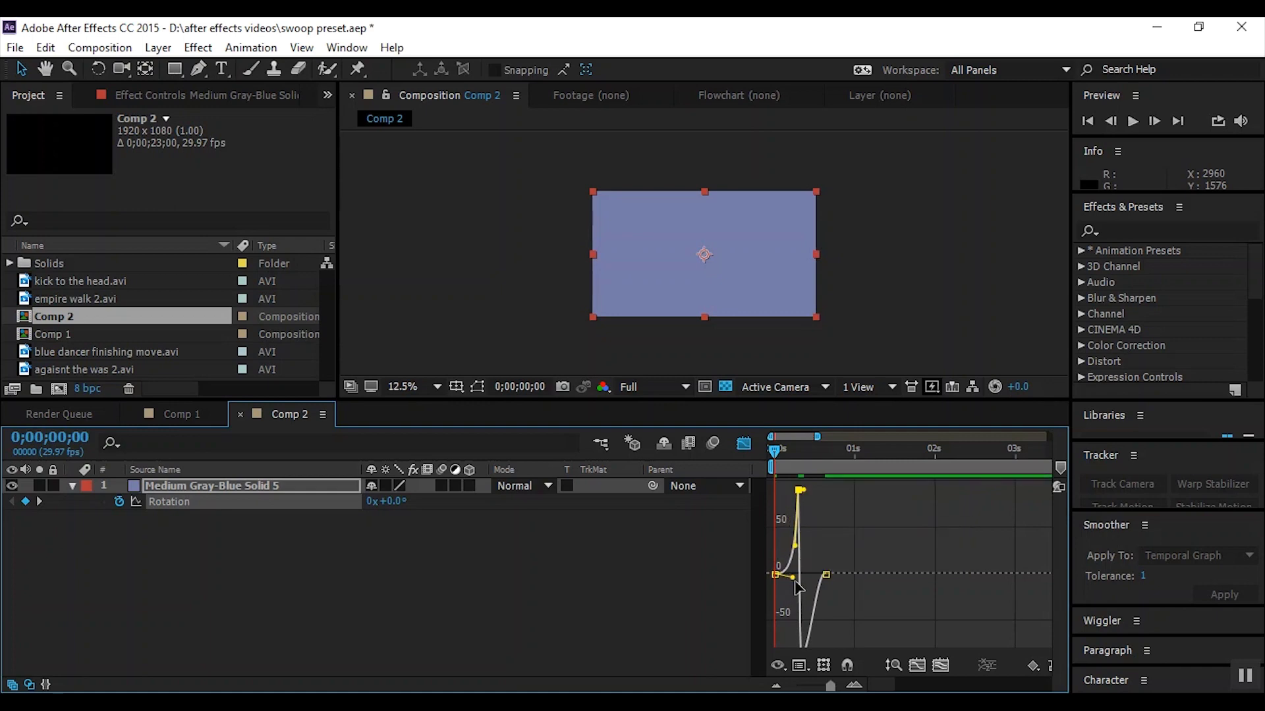
left_click(776, 573)
Stretch the ease handle of the -90° keyframe into the final key and preview
scroll(807, 494, "down", 1)
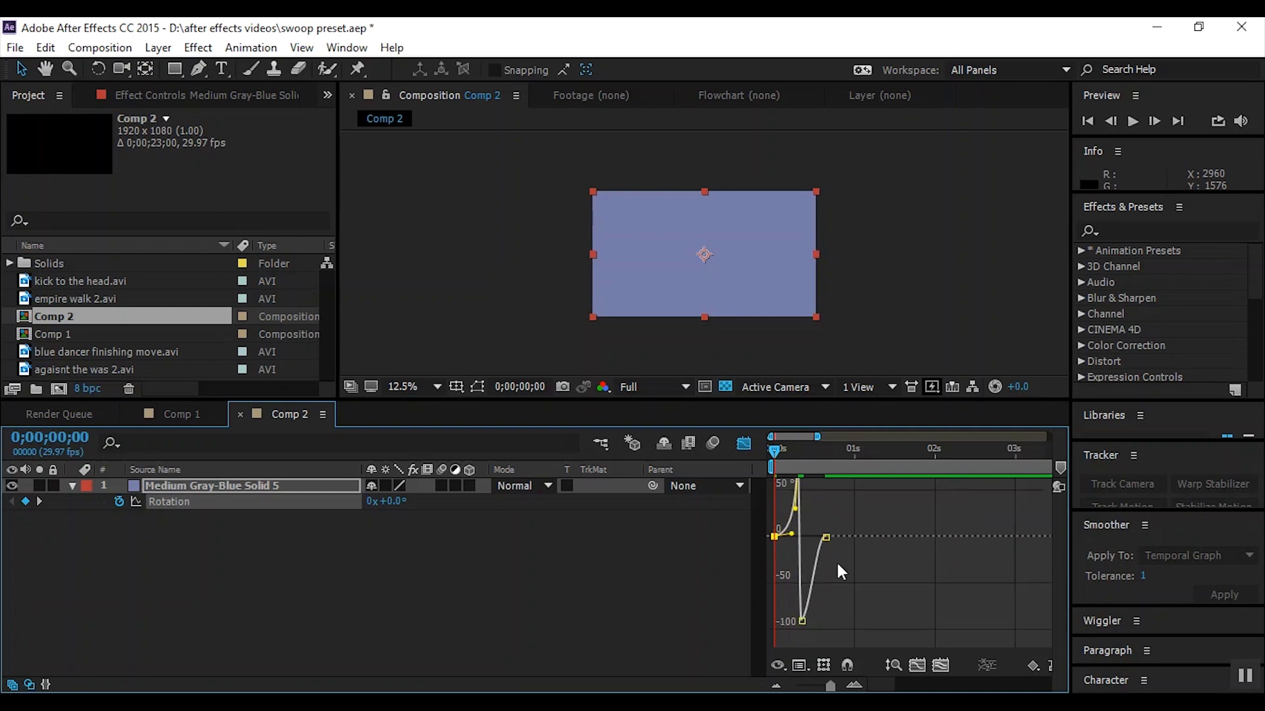
left_click(802, 620)
left_click(803, 621)
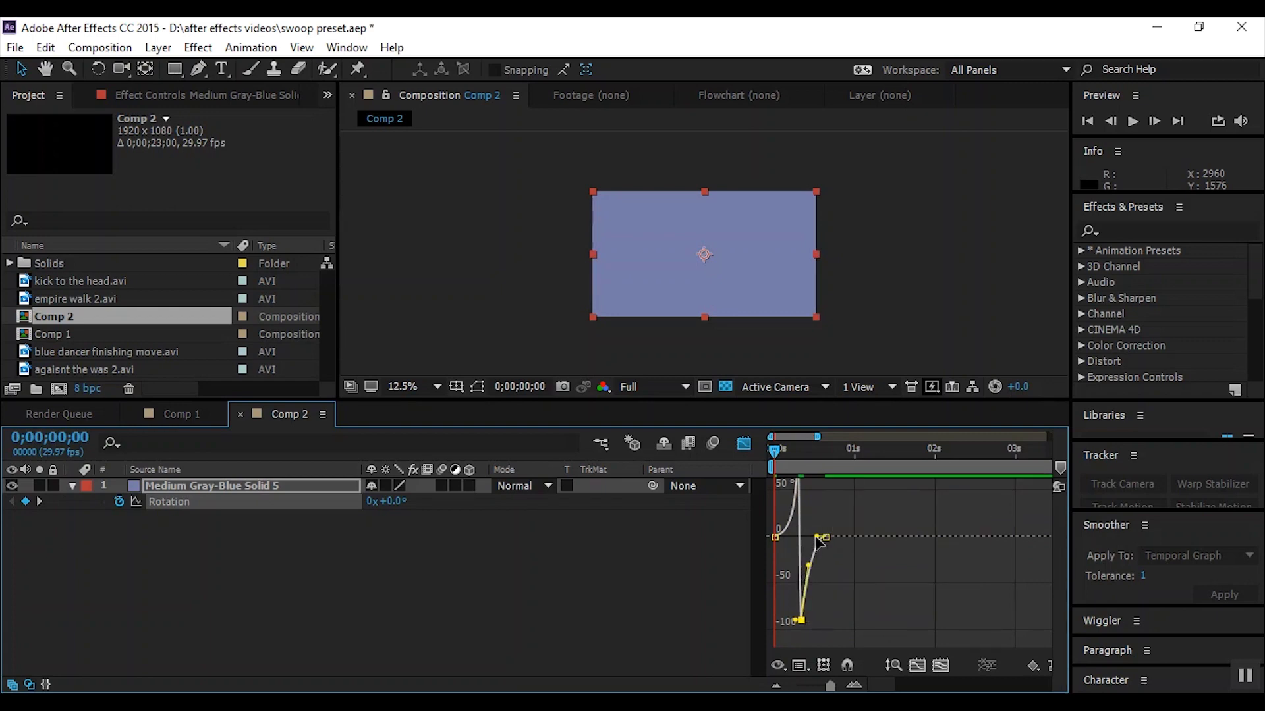
left_click_drag(818, 538, 793, 536)
scroll(817, 573, "up", 1)
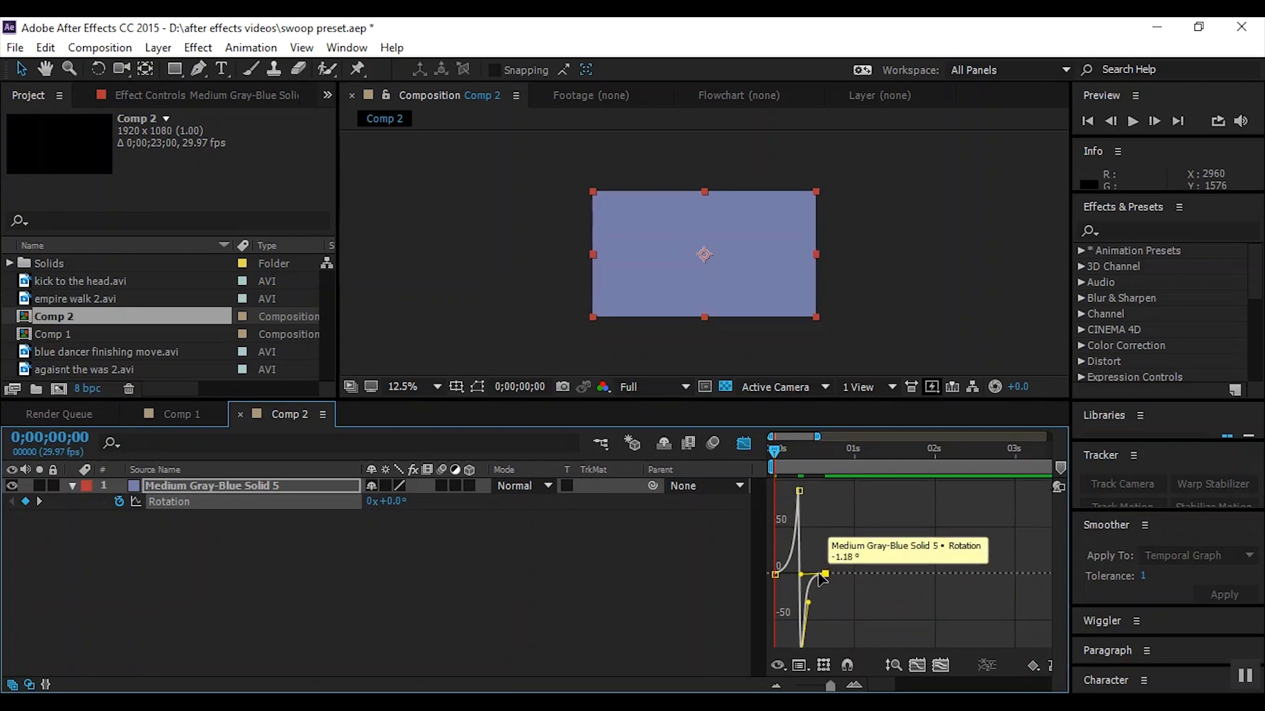
left_click(1131, 120)
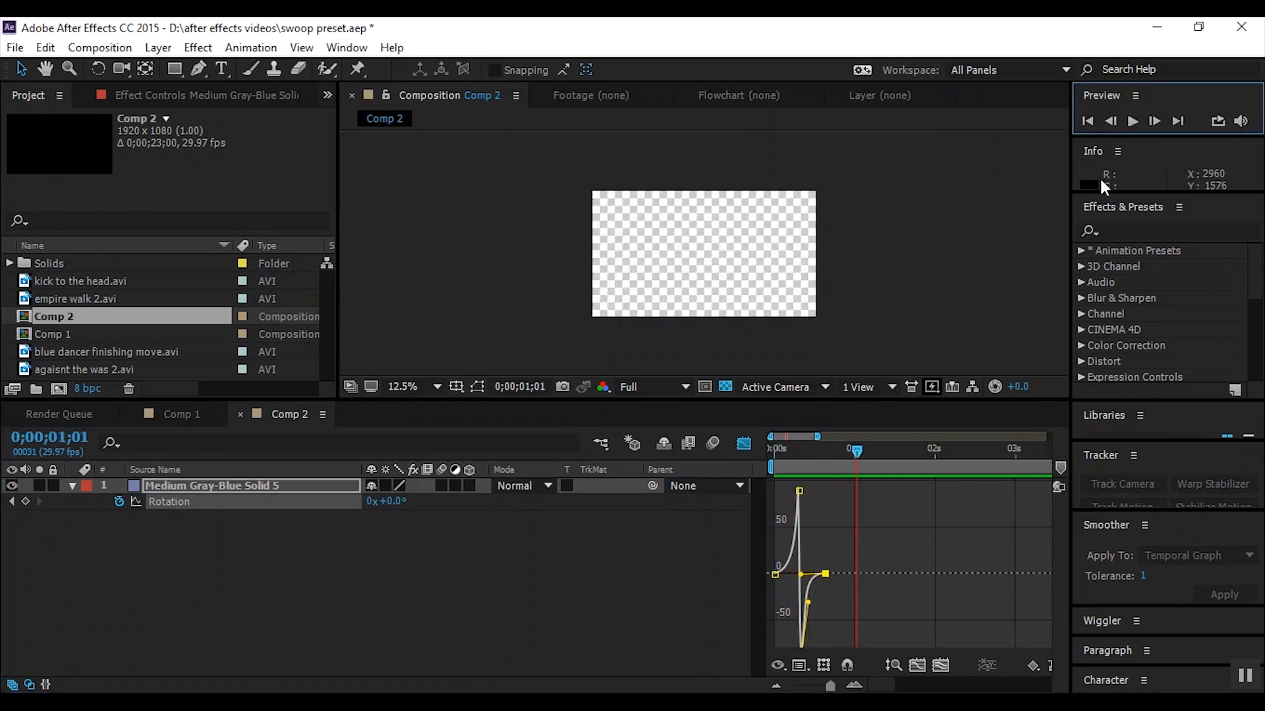
left_click(817, 457)
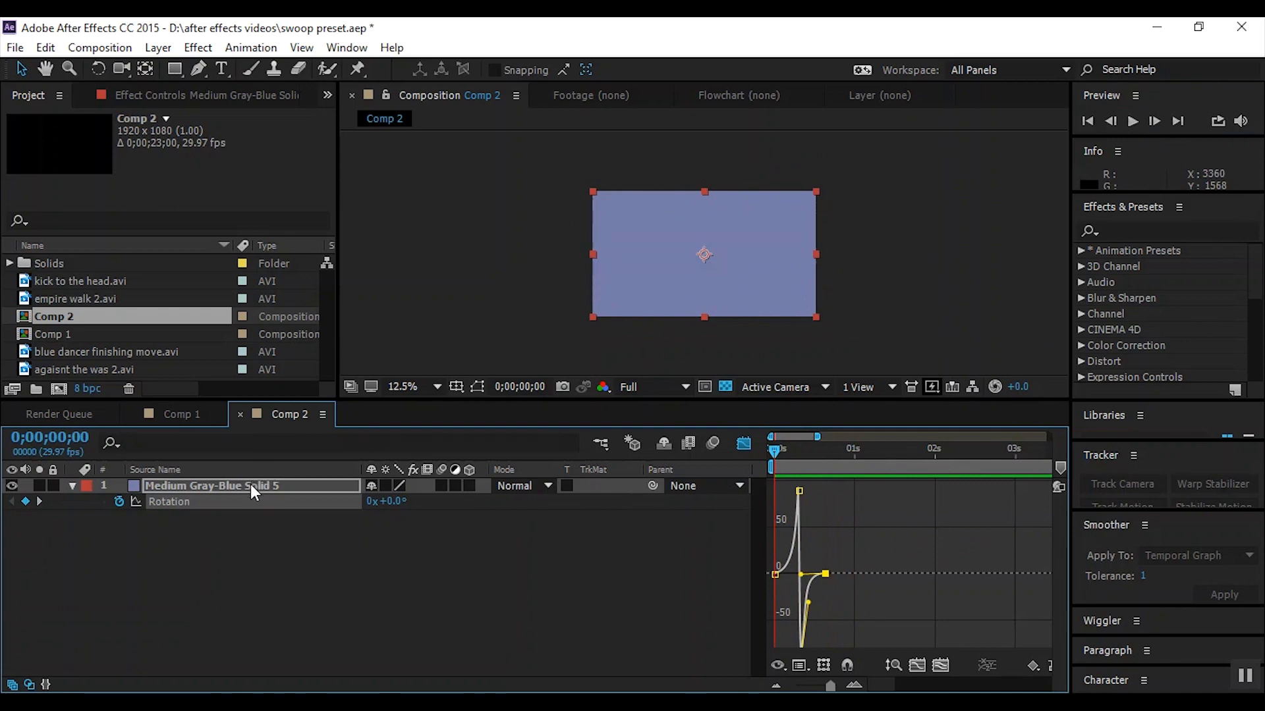
Set Scale keyframes on the solid at frame 0 and frame 19, both at 100%
left_click(744, 440)
key("s")
key("equal")
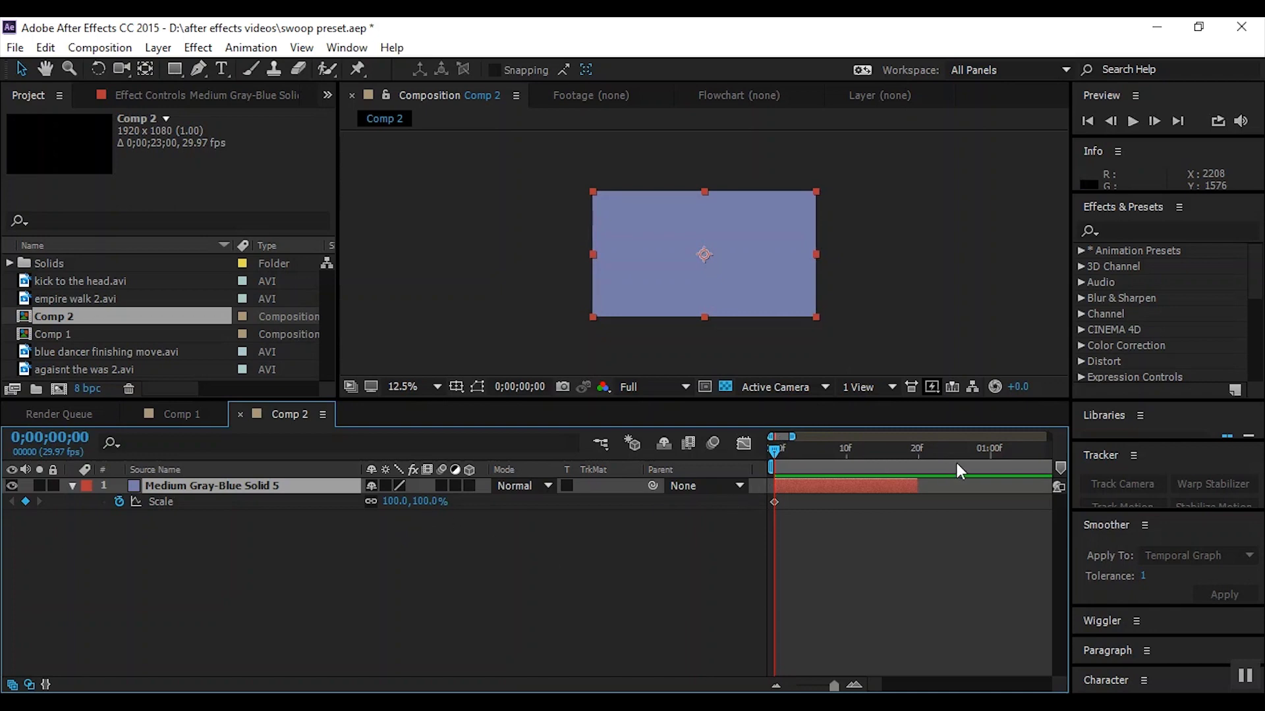
left_click_drag(909, 452, 914, 455)
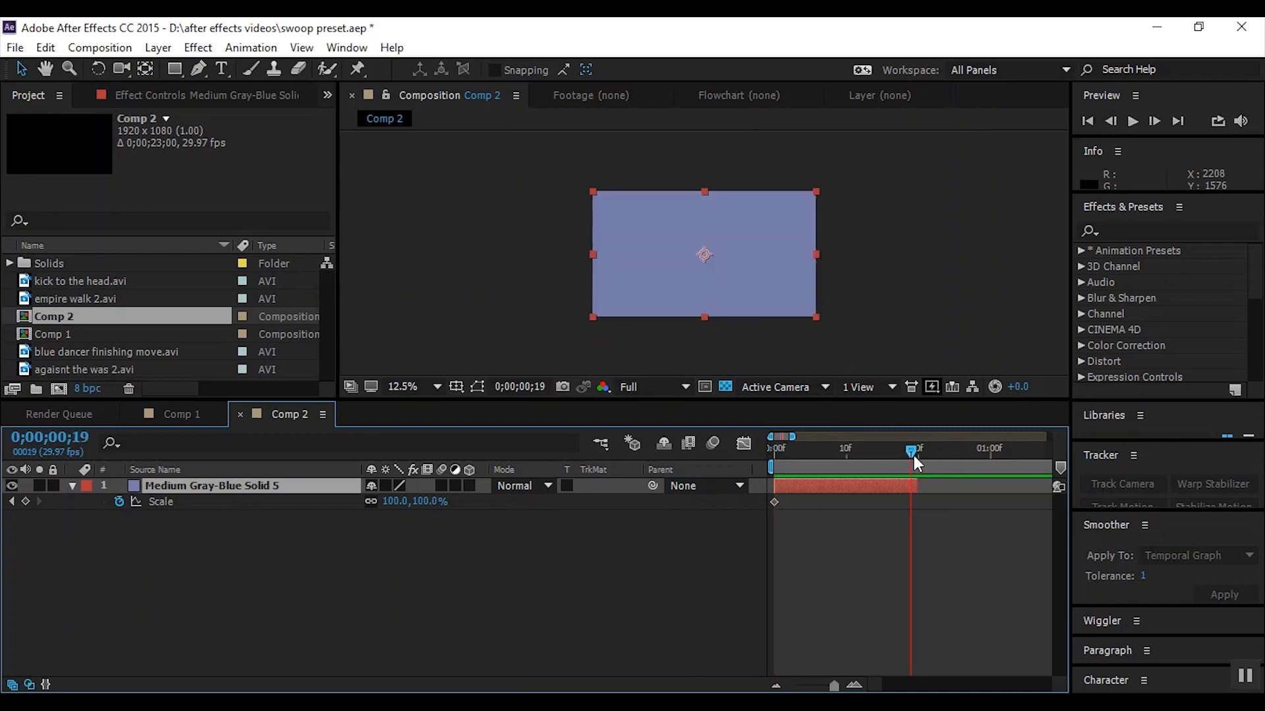
left_click_drag(424, 501, 437, 505)
left_click(435, 501)
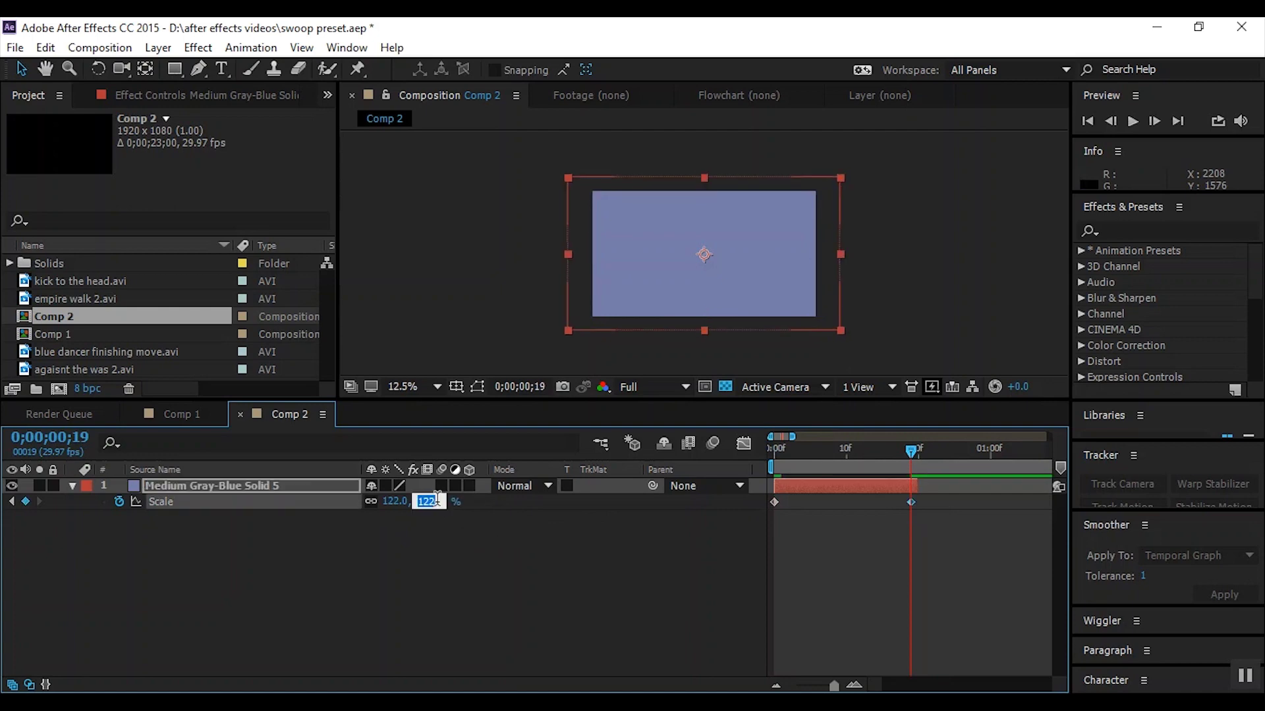
key("Return")
key("Home")
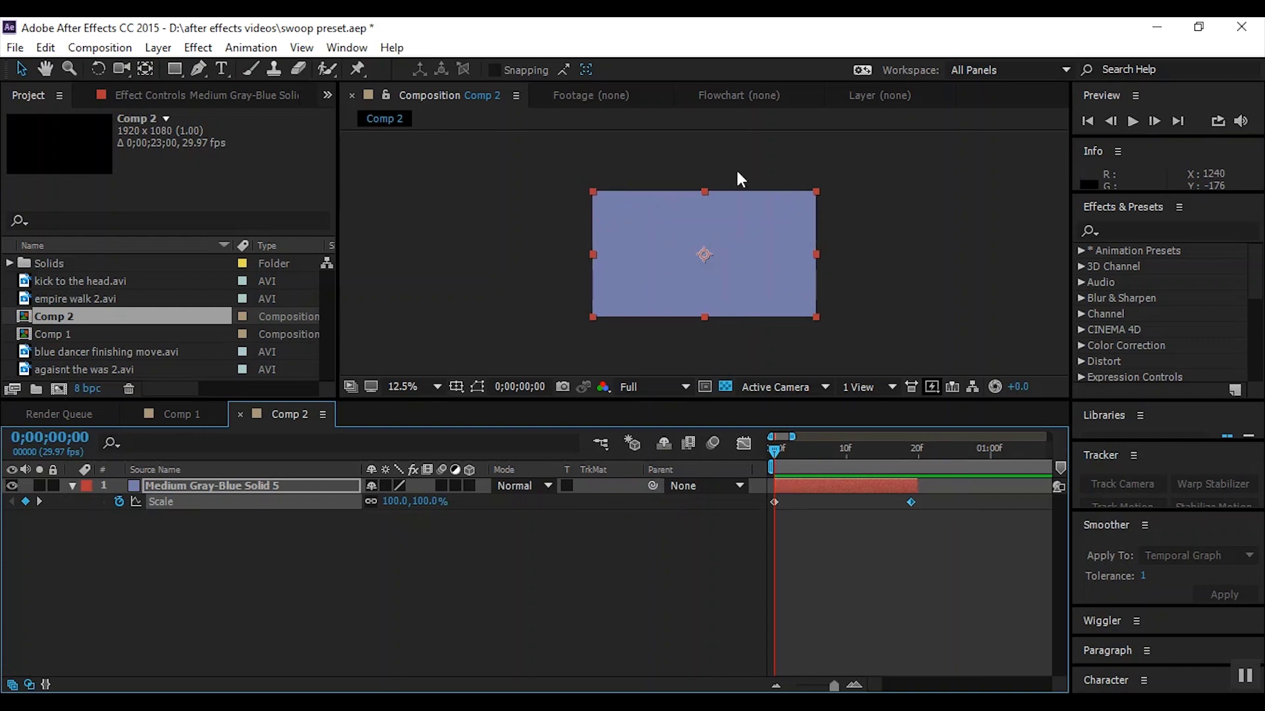
left_click_drag(774, 448, 756, 523)
Stretch the solid vertically at frame 9 and scrub through the scale animation
left_click_drag(777, 448, 835, 480)
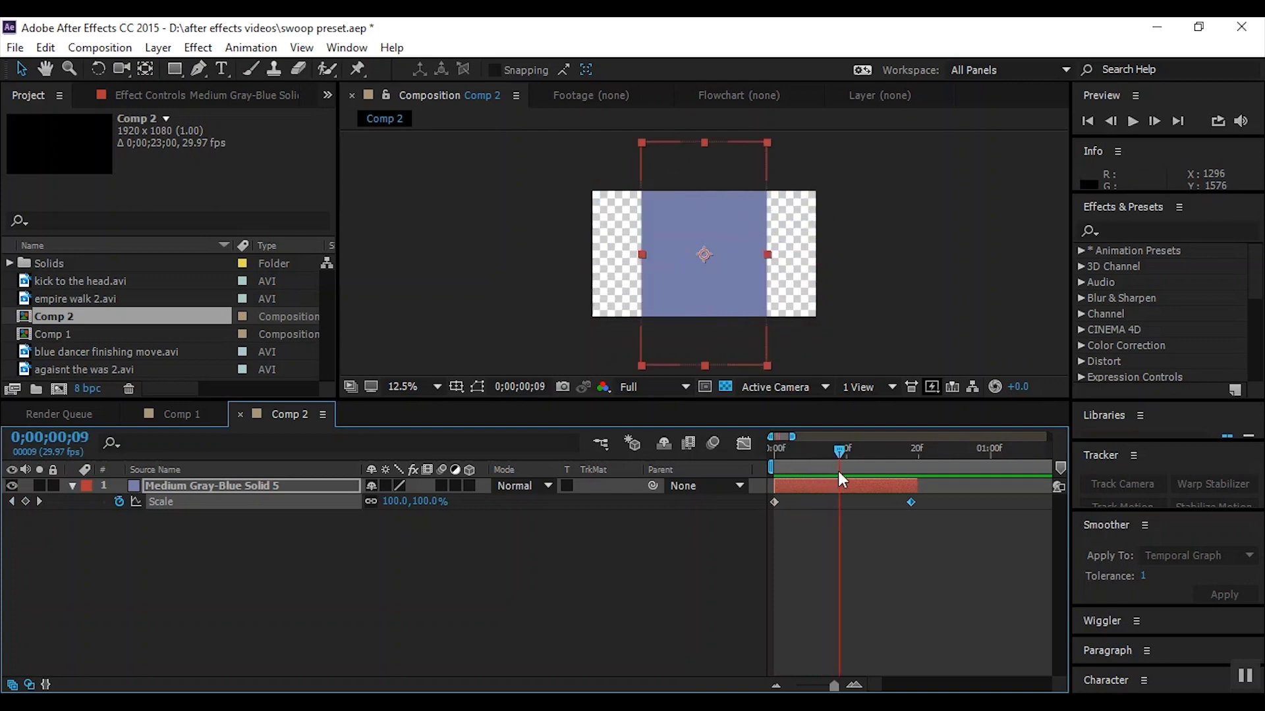
left_click_drag(641, 254, 589, 263)
left_click_drag(703, 141, 698, 189)
left_click(772, 454)
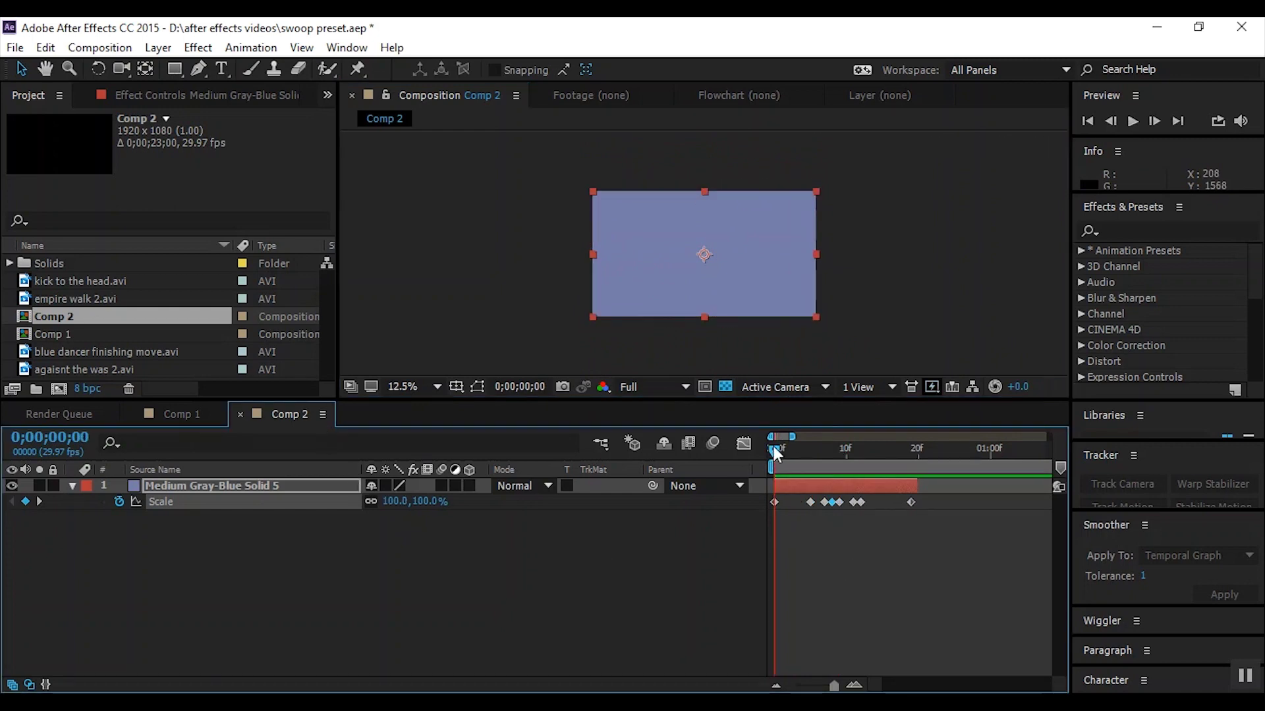
left_click_drag(776, 448, 908, 509)
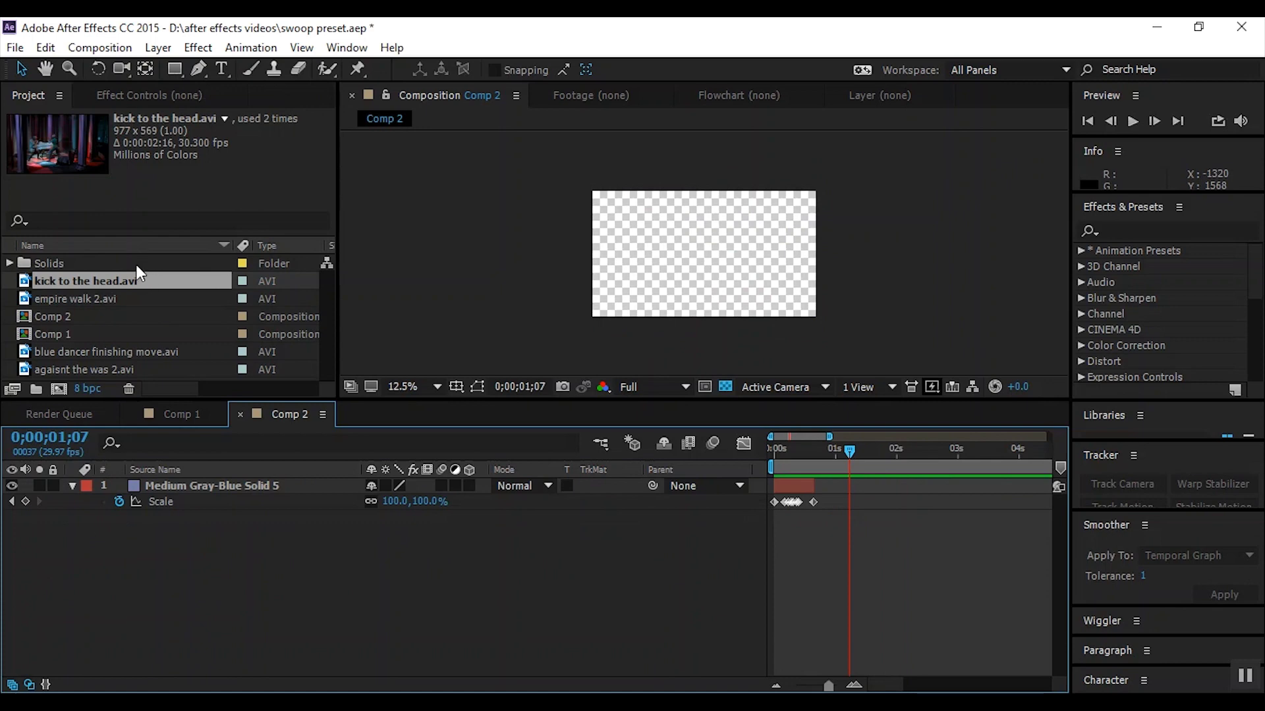
Add kick to the head.avi at 198% scale, trim its end, and add empire walk 2.avi
left_click_drag(140, 273, 277, 556)
key("s")
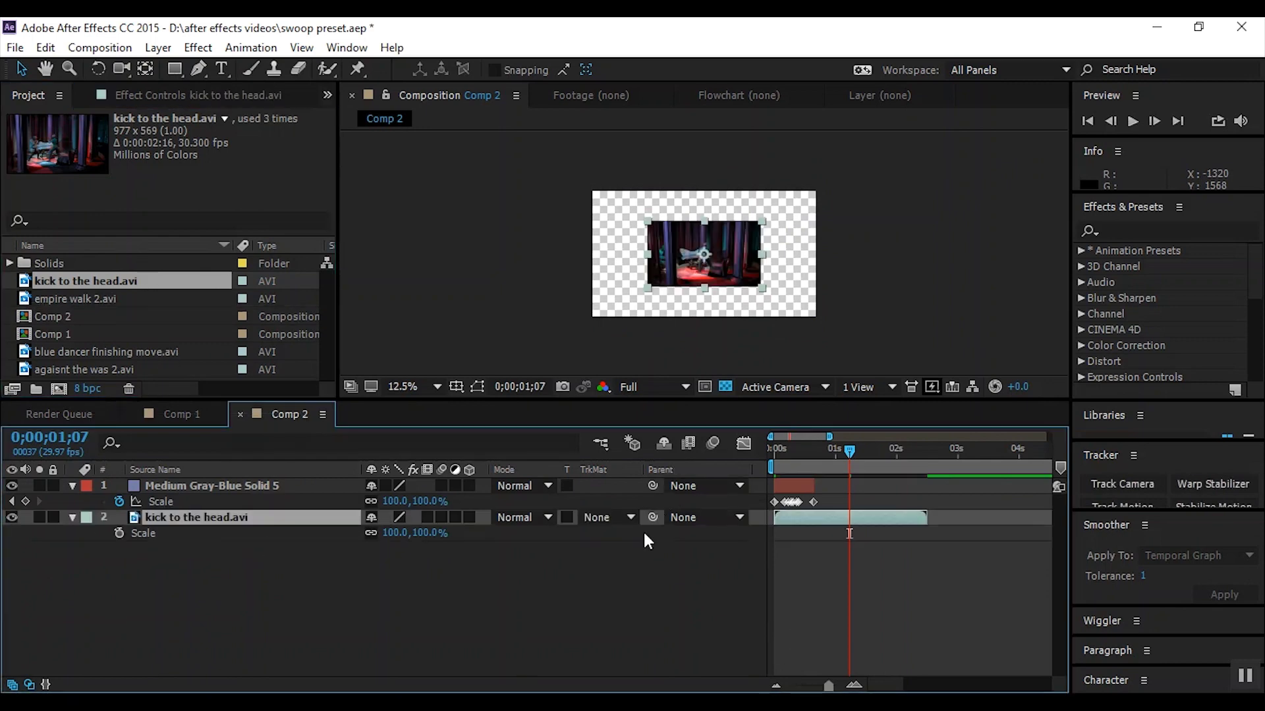
left_click_drag(422, 535, 688, 245)
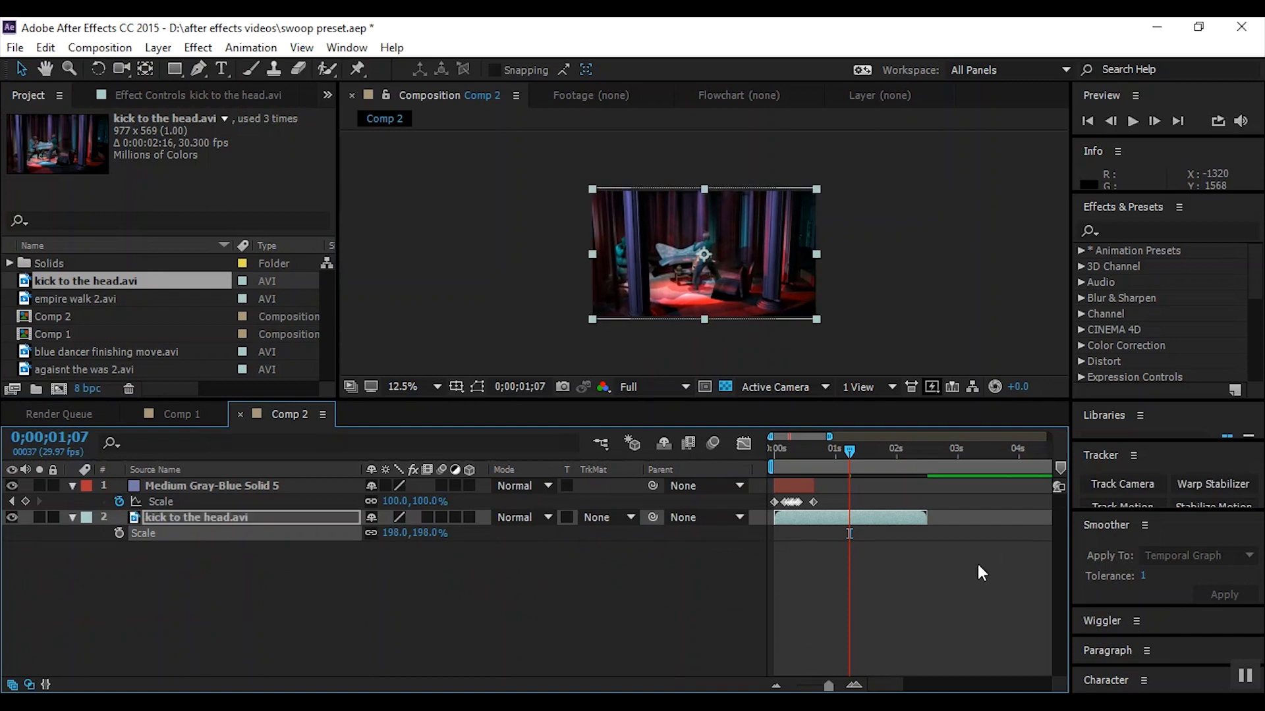
left_click_drag(926, 518, 850, 534)
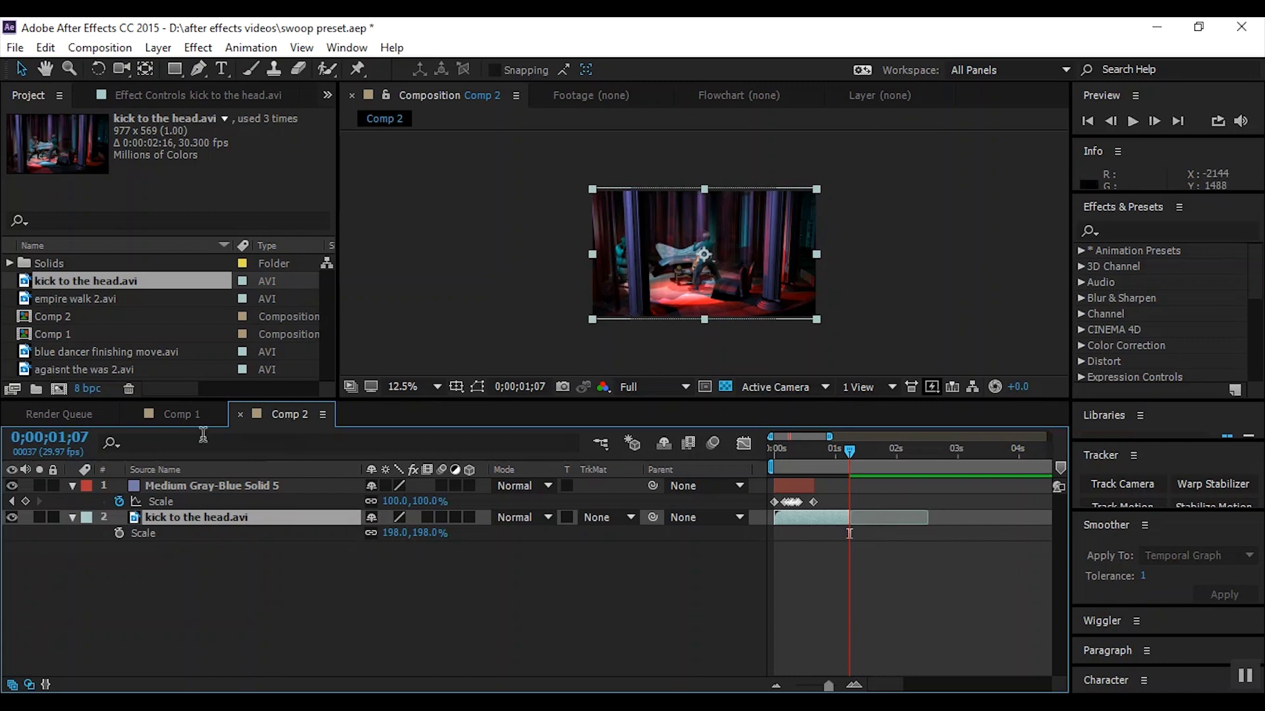
left_click_drag(76, 299, 804, 554)
Slide the solid and its Rotation keyframes later to the cut between the clips
left_click(791, 490)
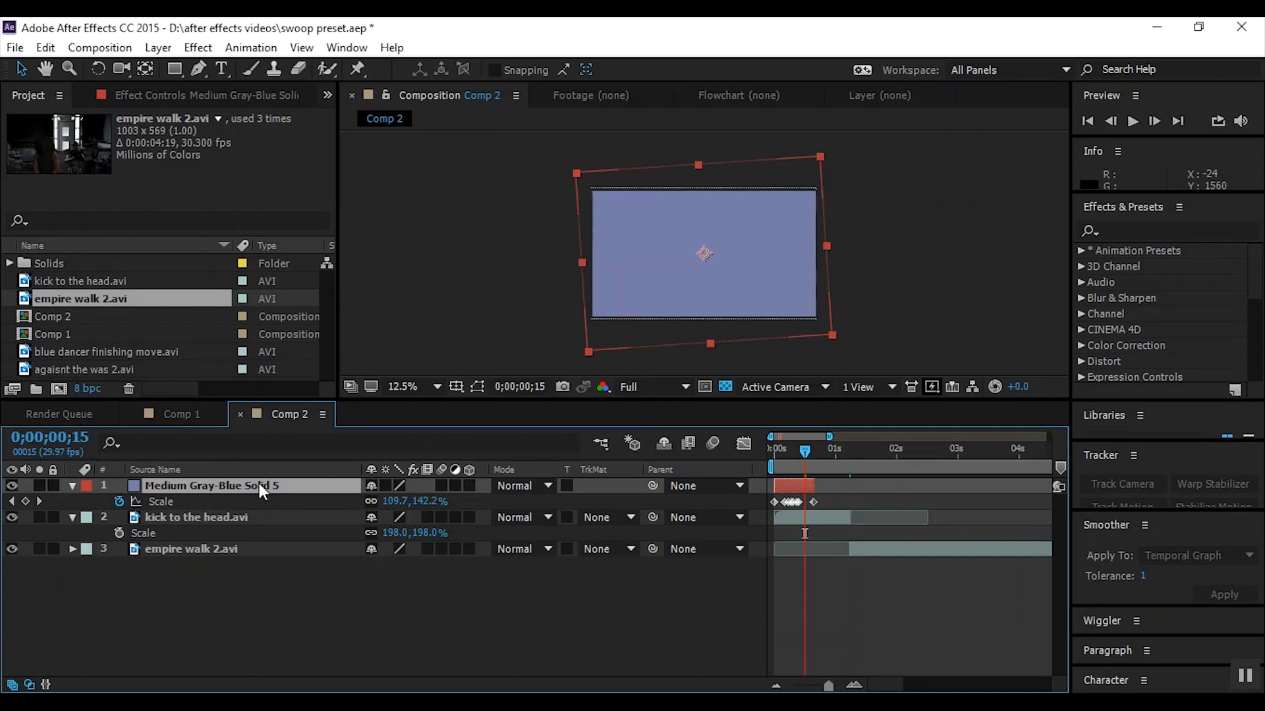
key("r")
left_click_drag(796, 491, 946, 480)
key("=")
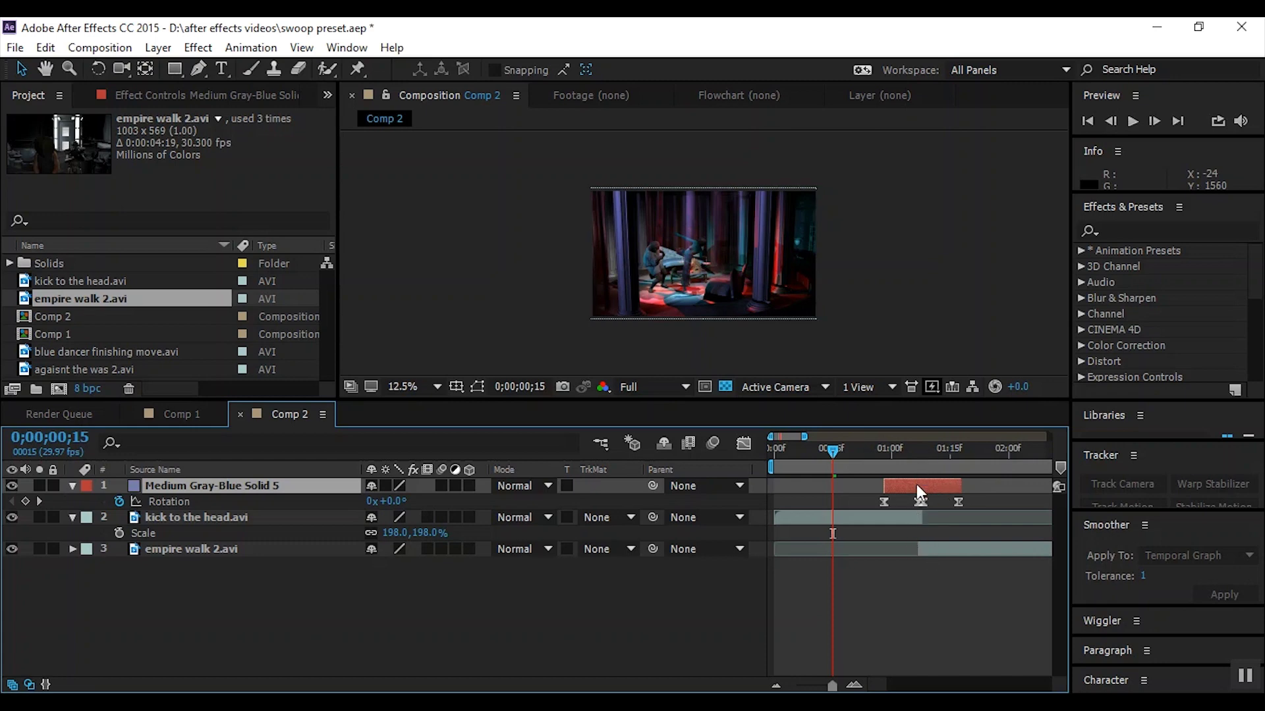
Parent kick to the head.avi and empire walk 2.avi to the solid, hide the solid, and preview
left_click_drag(488, 614, 213, 510)
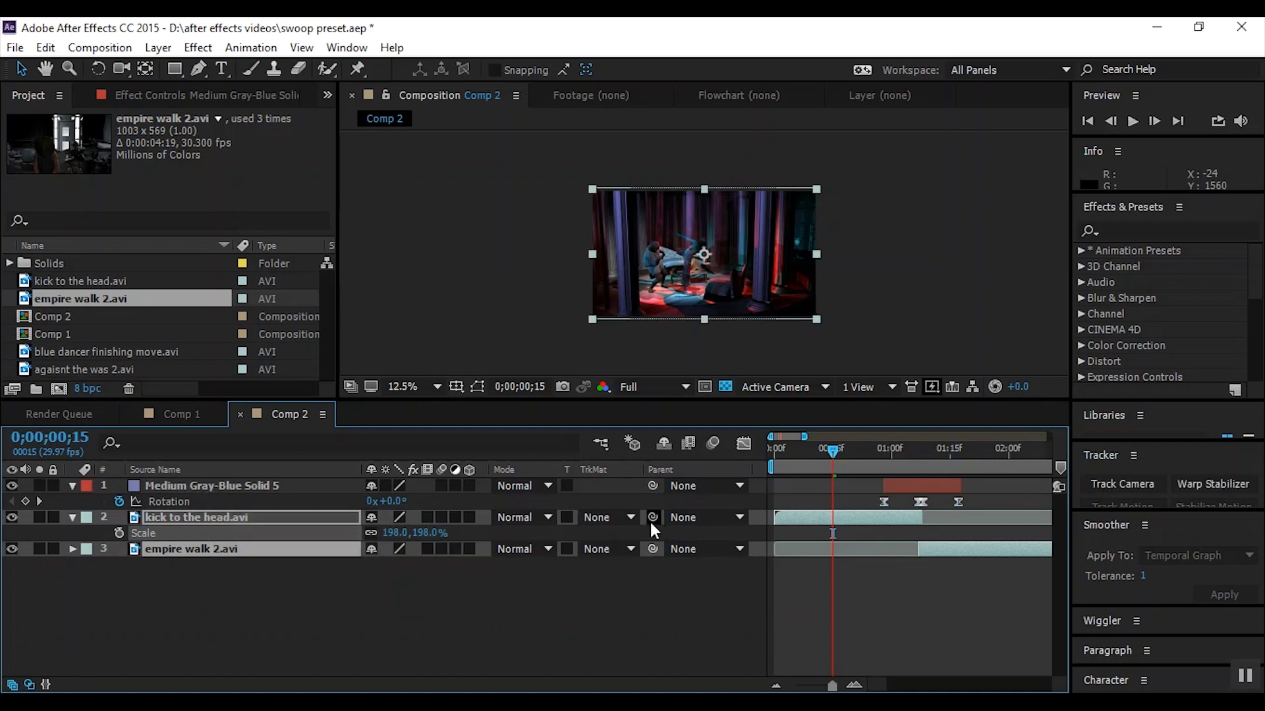
left_click_drag(650, 520, 288, 488)
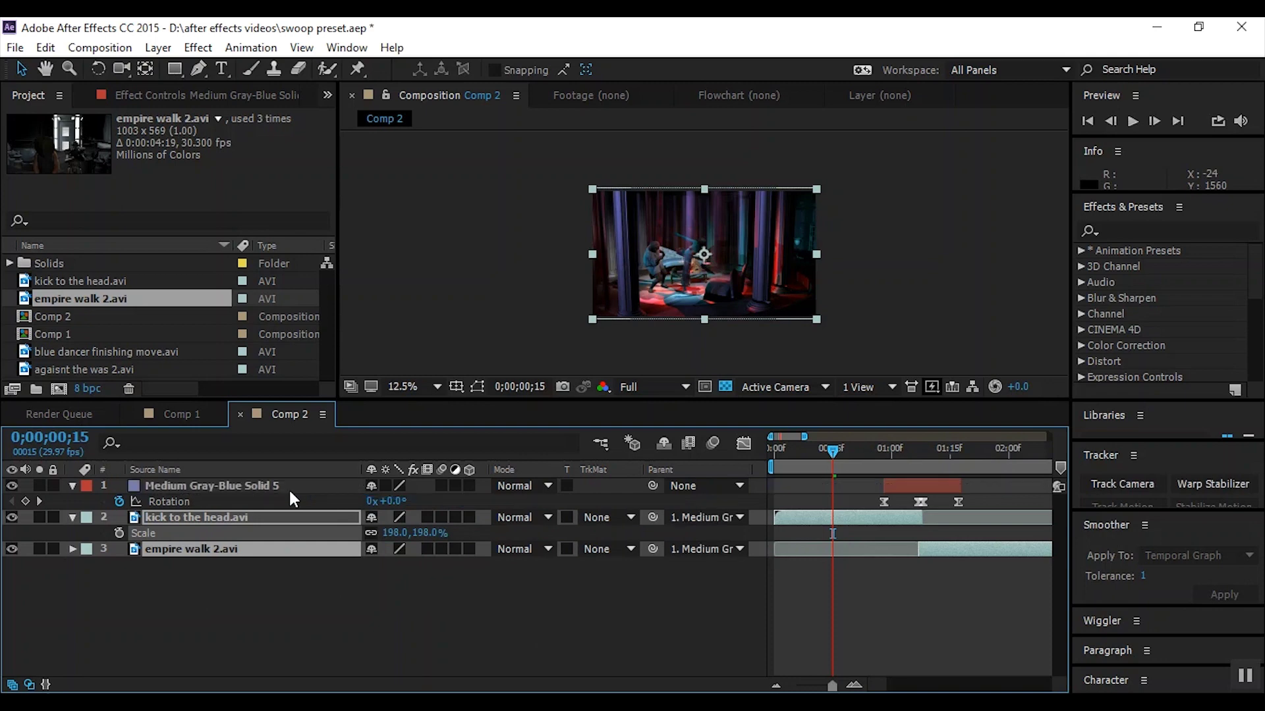
left_click(12, 486)
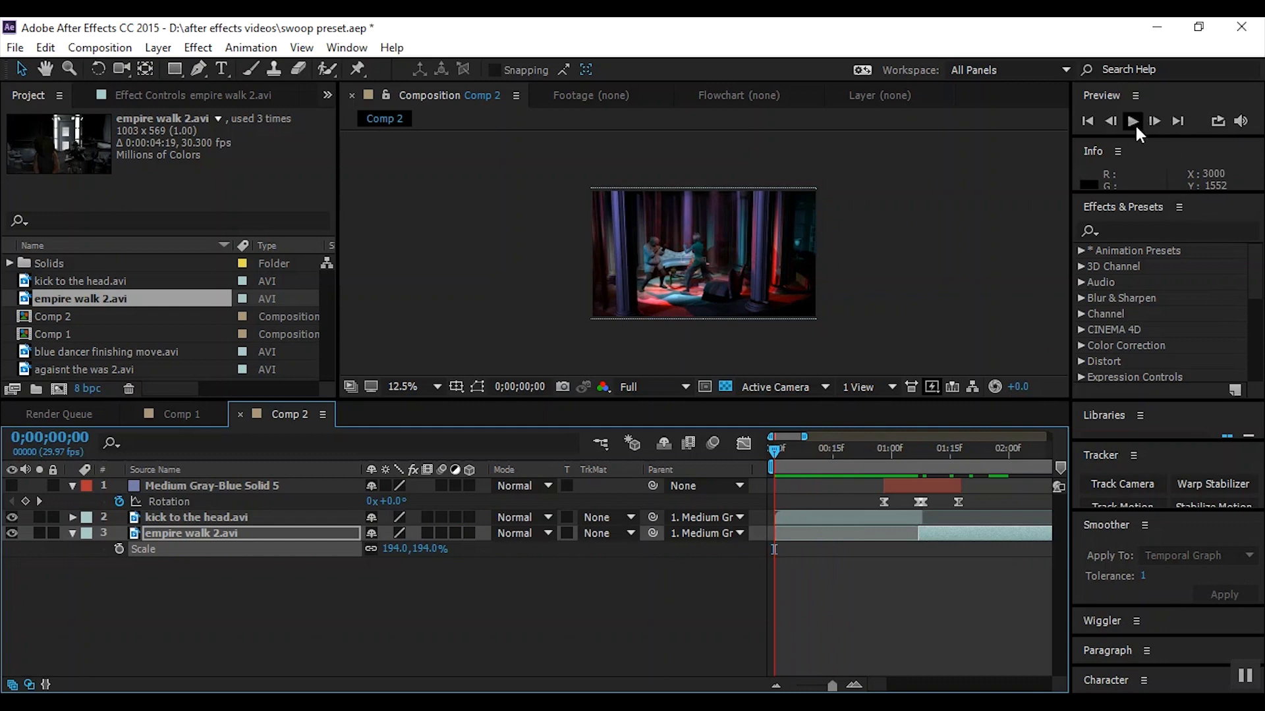
left_click(1134, 122)
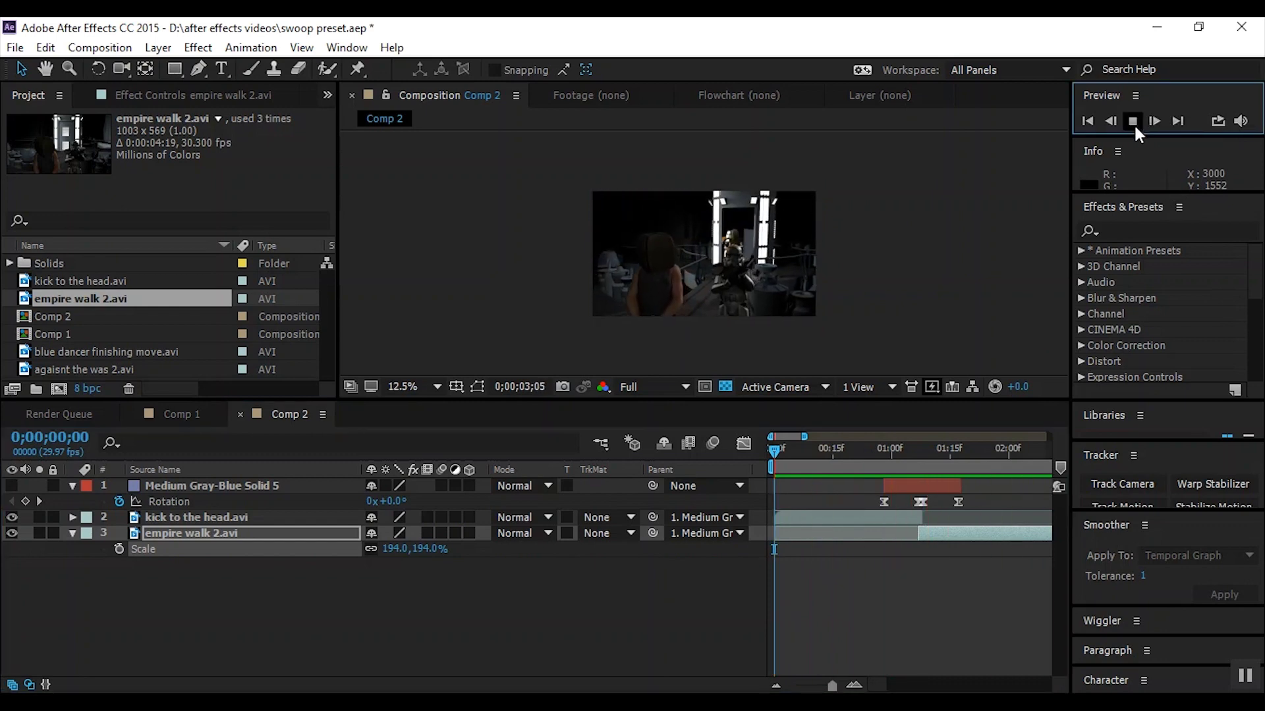
Move the solid's Rotation keyframes to 0;00;02;01
left_click(1133, 122)
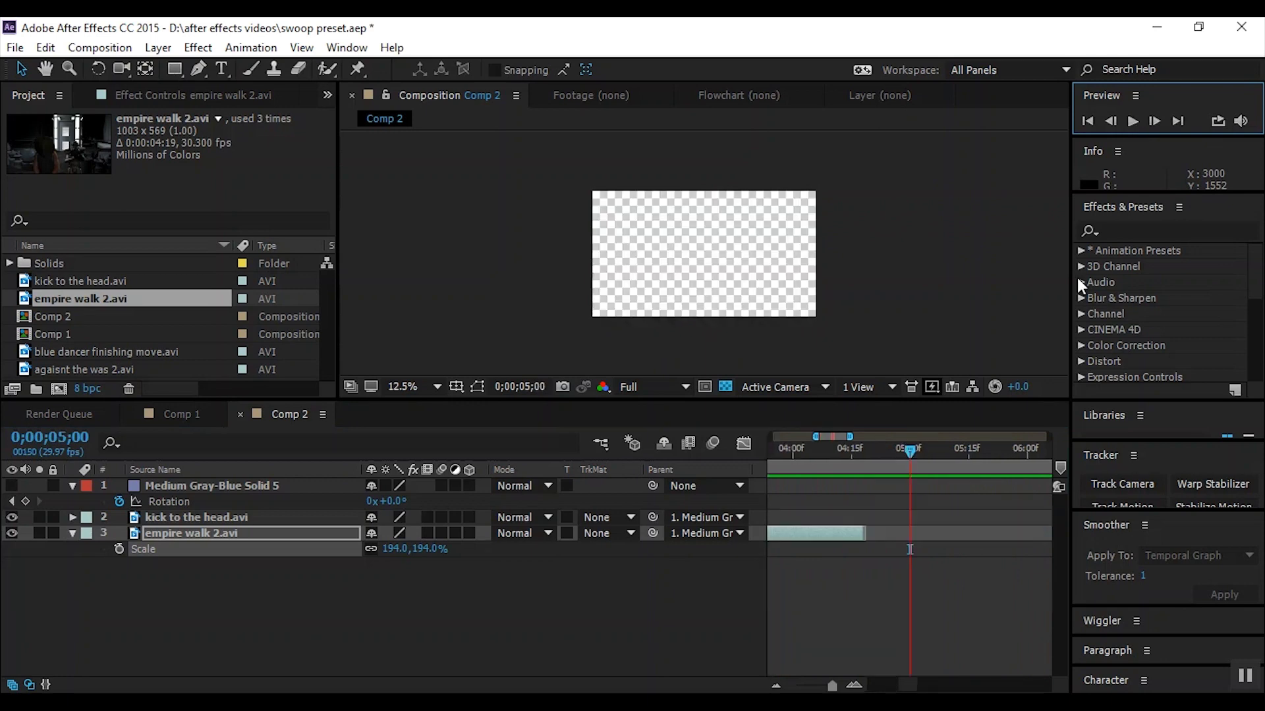
left_click_drag(853, 449, 817, 469)
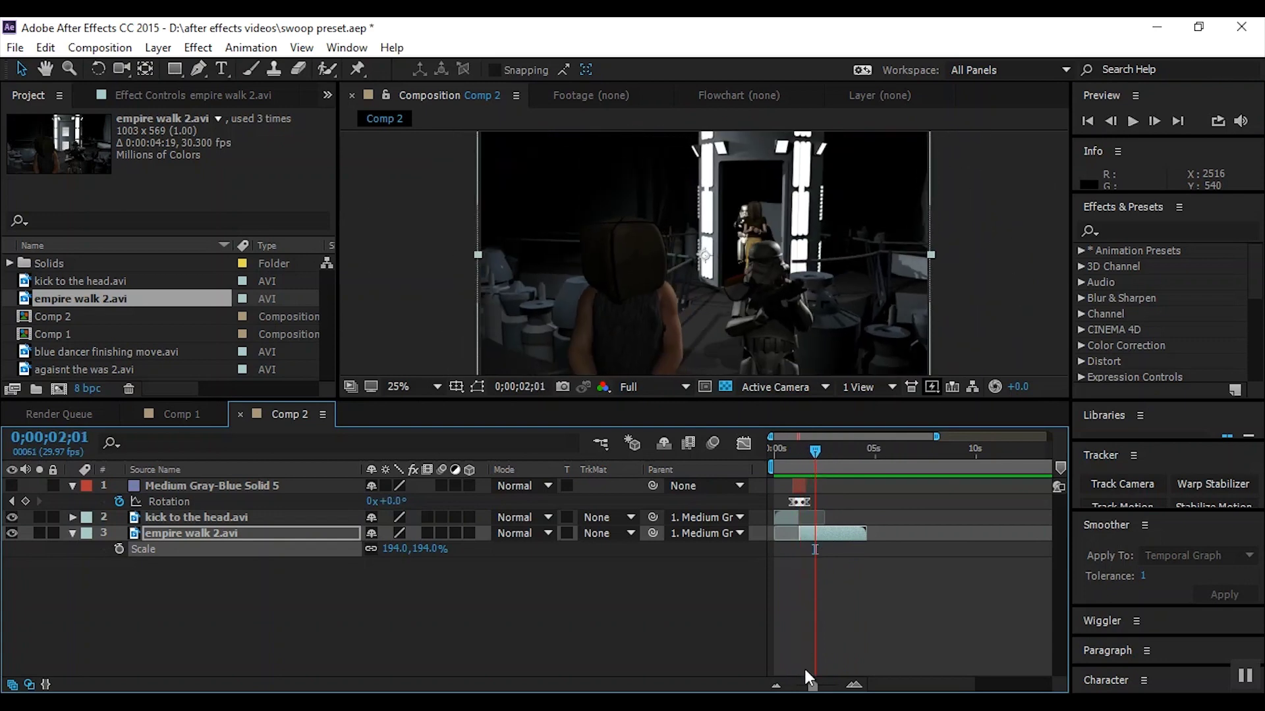
left_click_drag(812, 686, 828, 685)
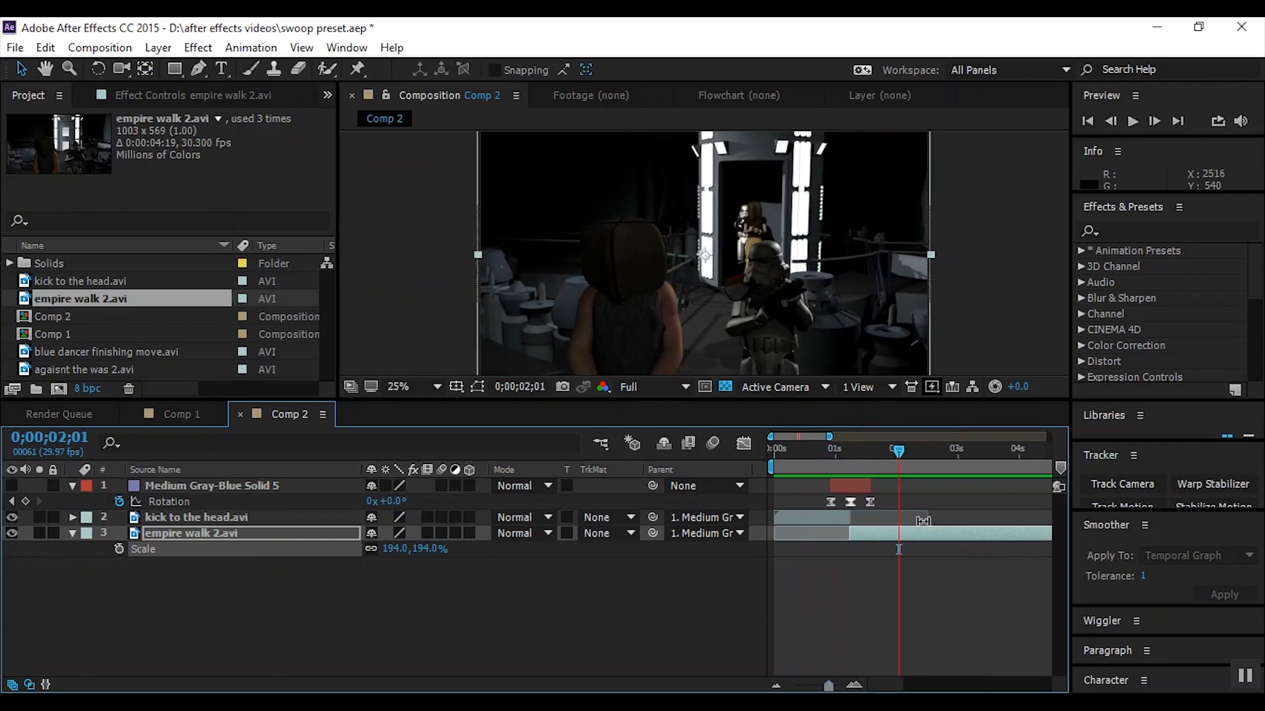
left_click_drag(855, 488, 901, 519)
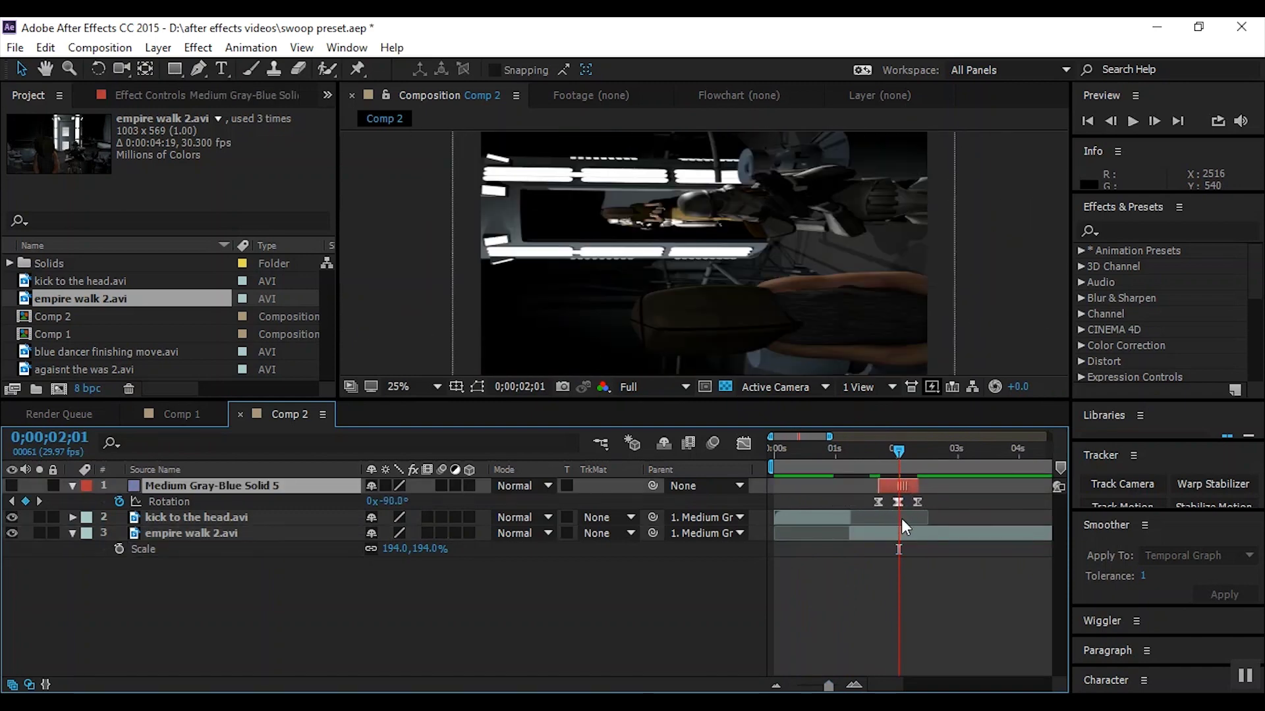
Trim empire walk 2.avi's in-point to 0;00;02;01 and preview from the start
left_click(847, 522)
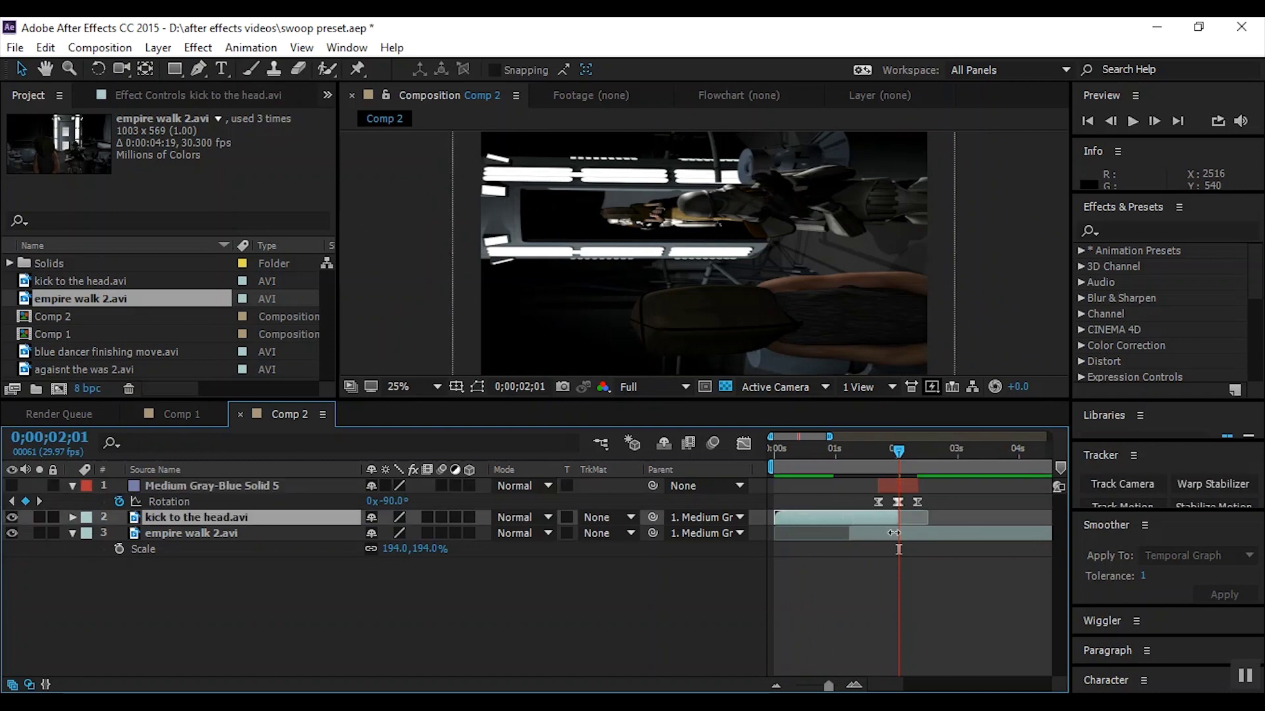
left_click(849, 533)
left_click_drag(849, 533, 899, 534)
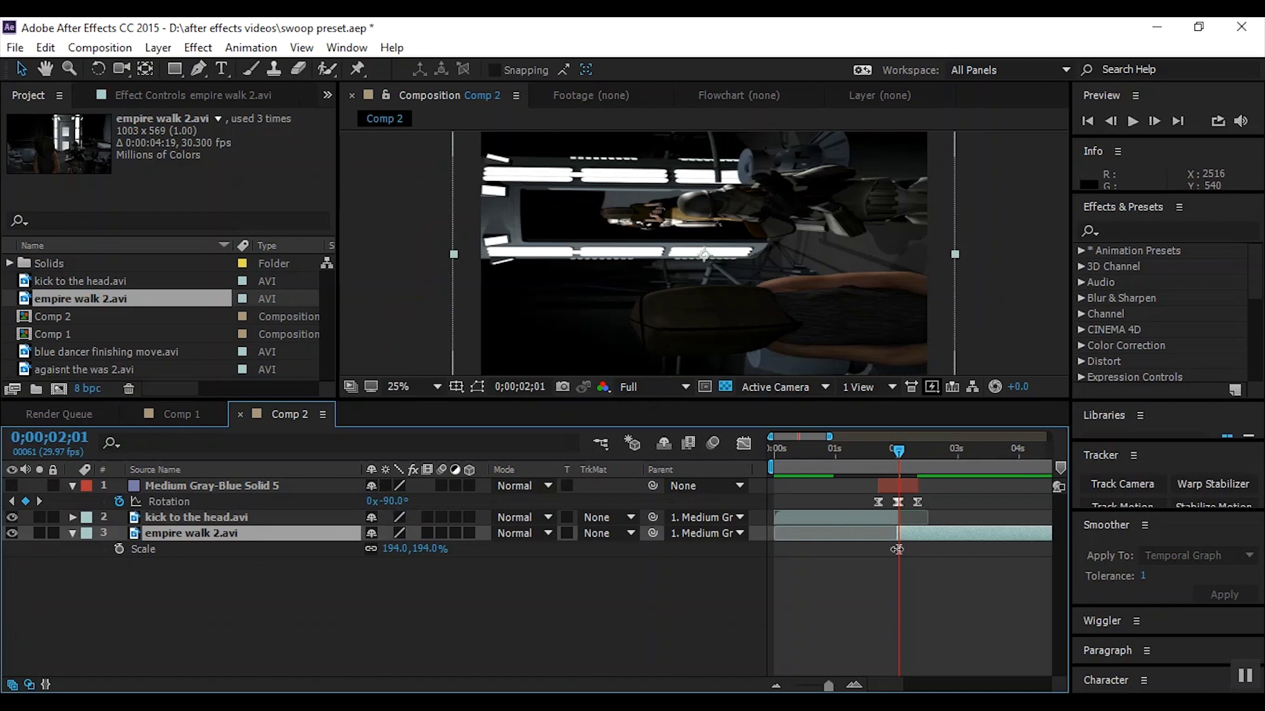
left_click_drag(898, 455, 774, 452)
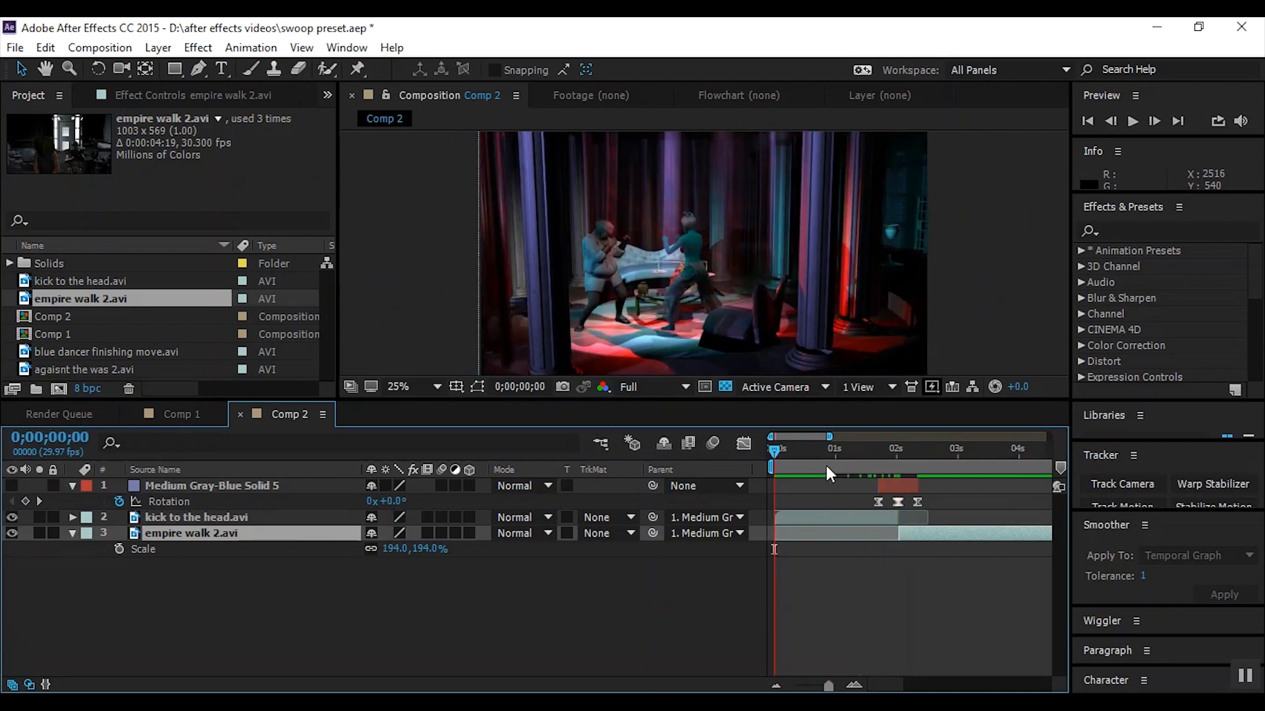
left_click(1133, 120)
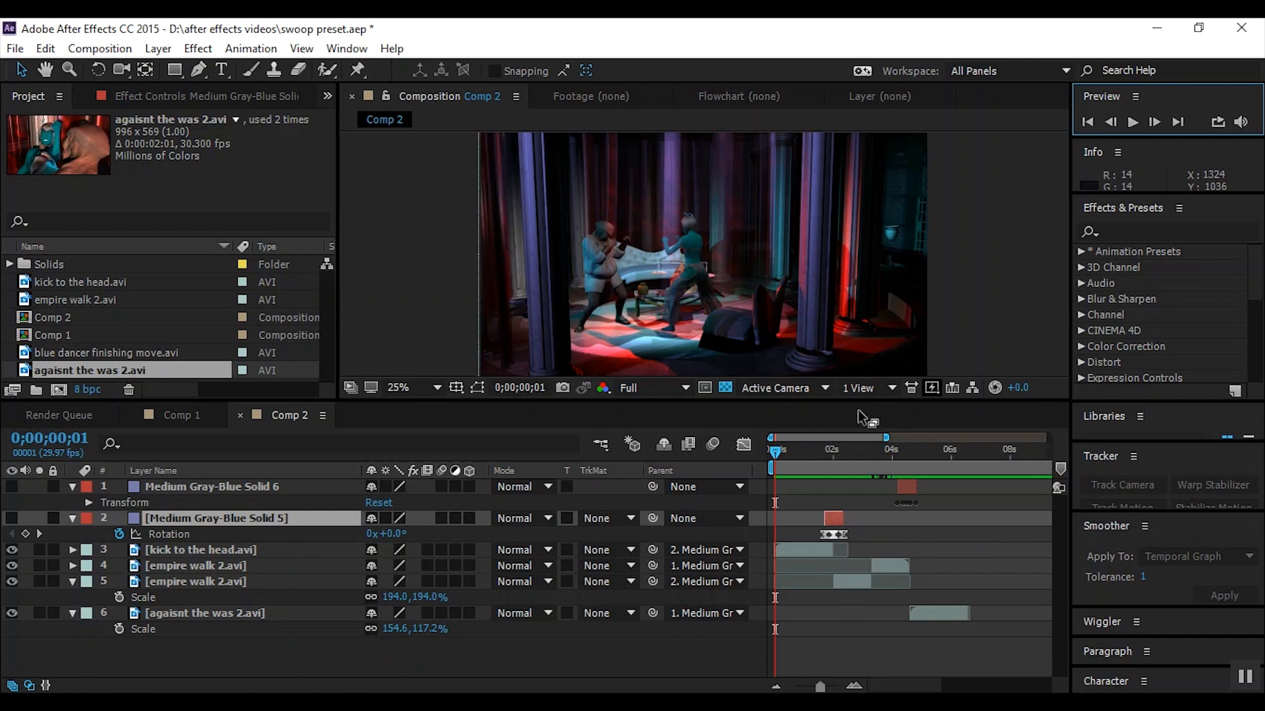
Preview Comp 2's two swoop transitions, scrub back, then switch to Comp 1
left_click(1135, 121)
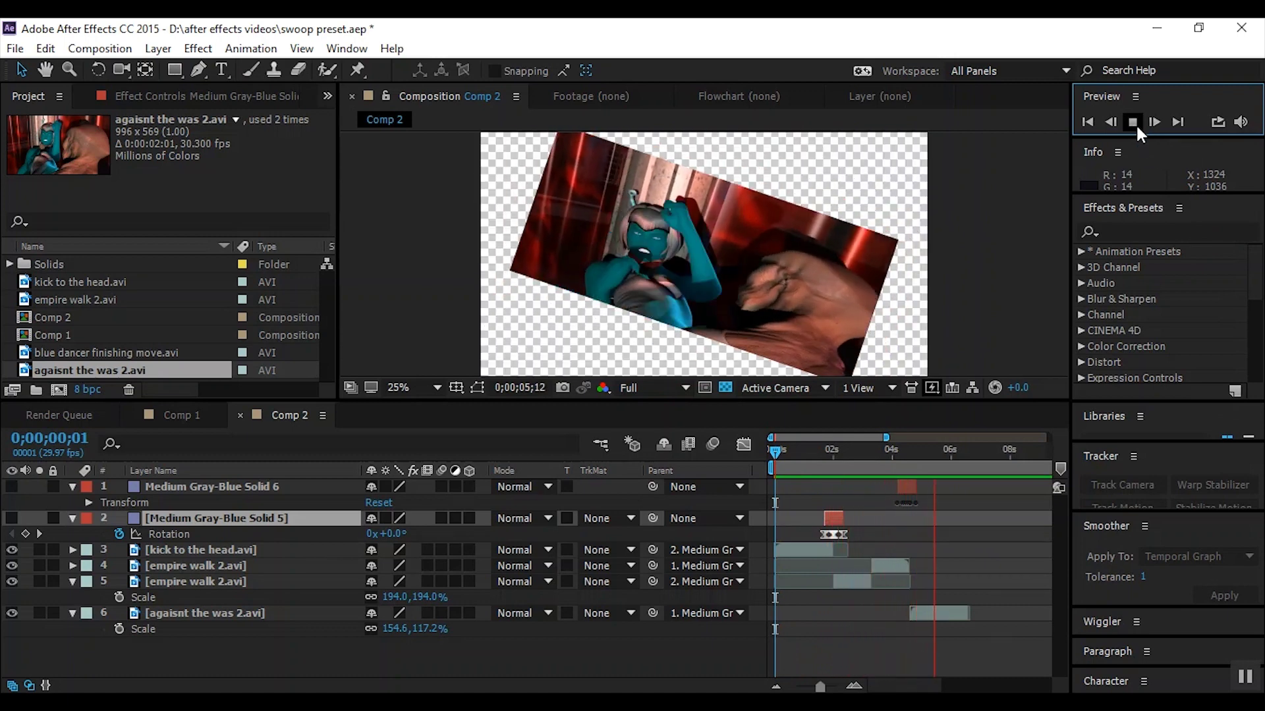
left_click(1134, 123)
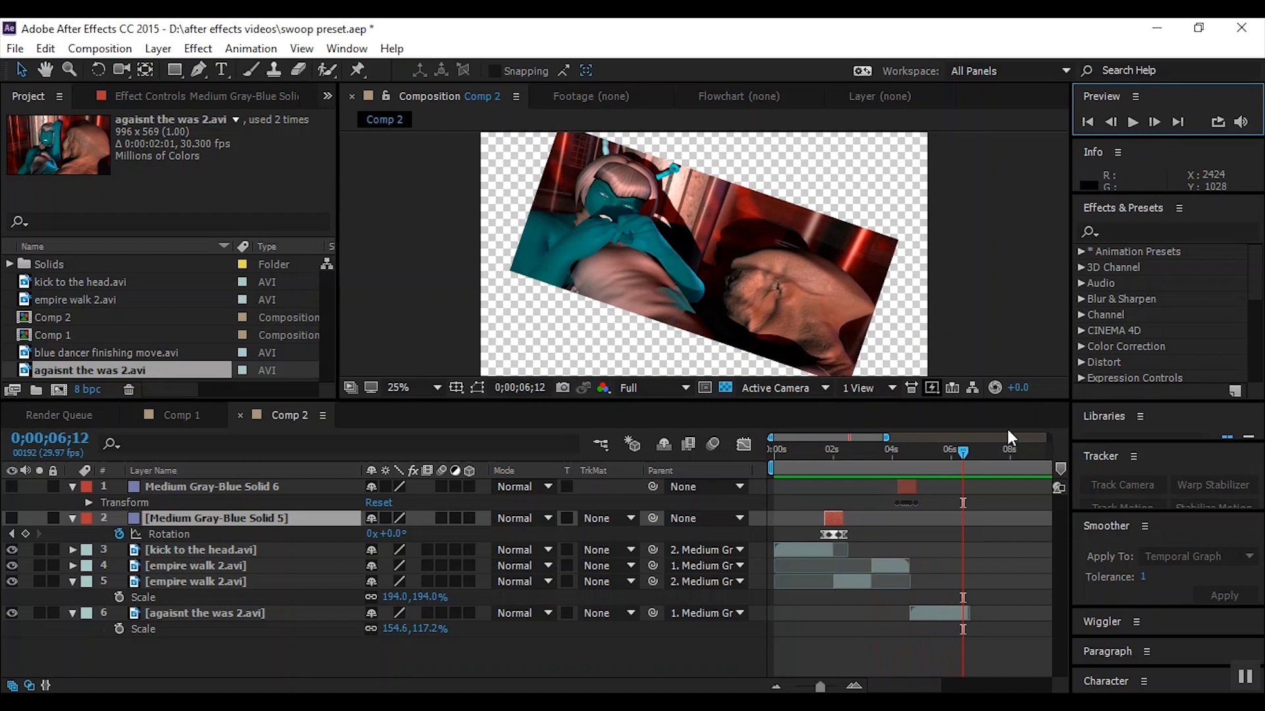
left_click_drag(965, 449, 930, 455)
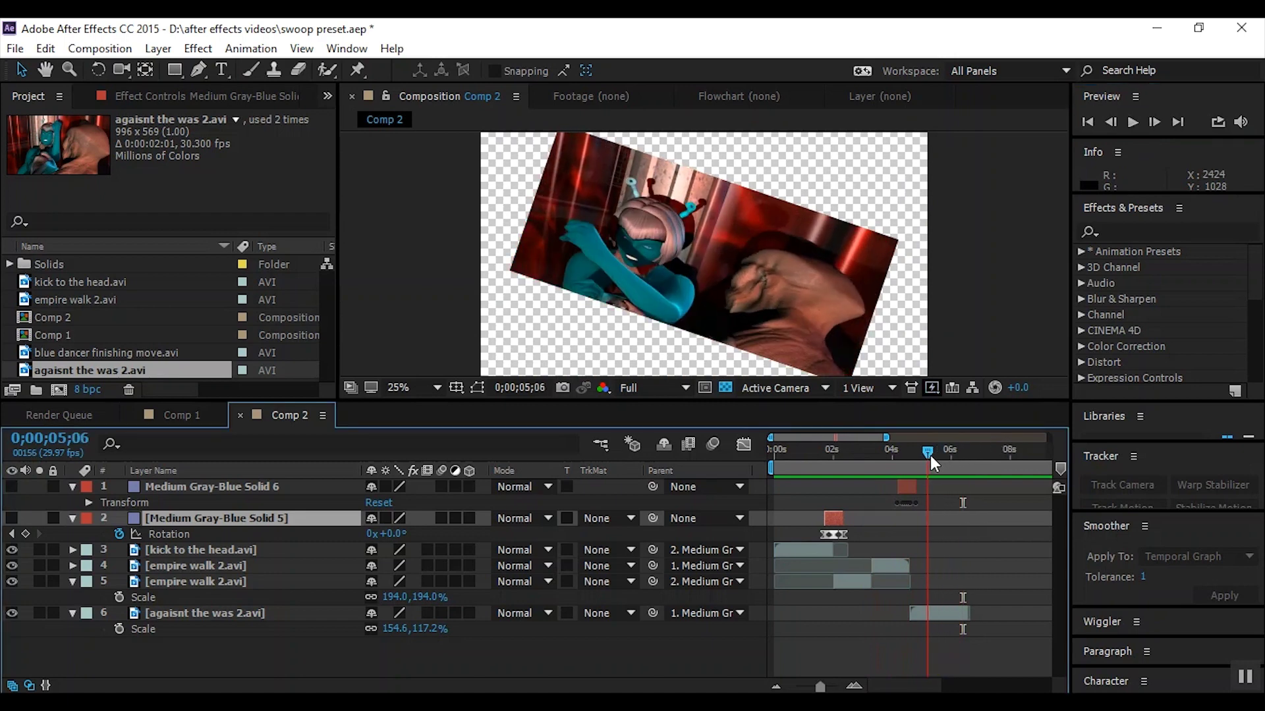
left_click(189, 414)
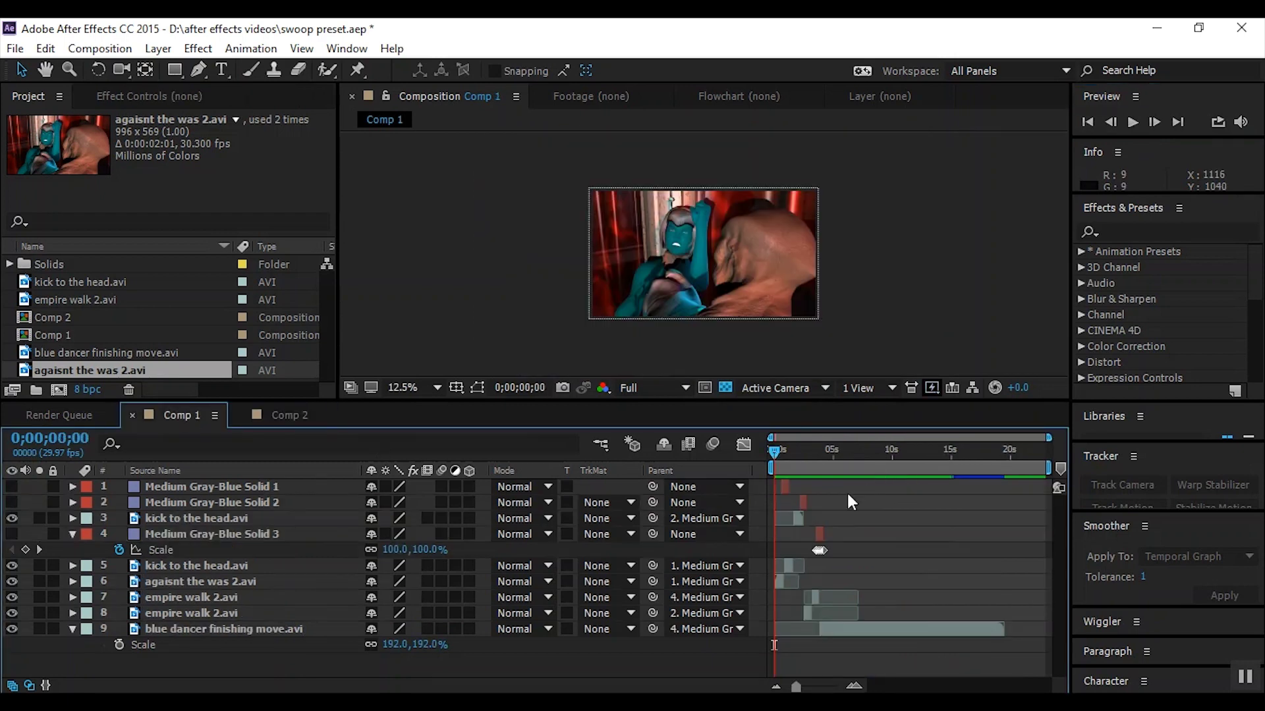
left_click(1134, 122)
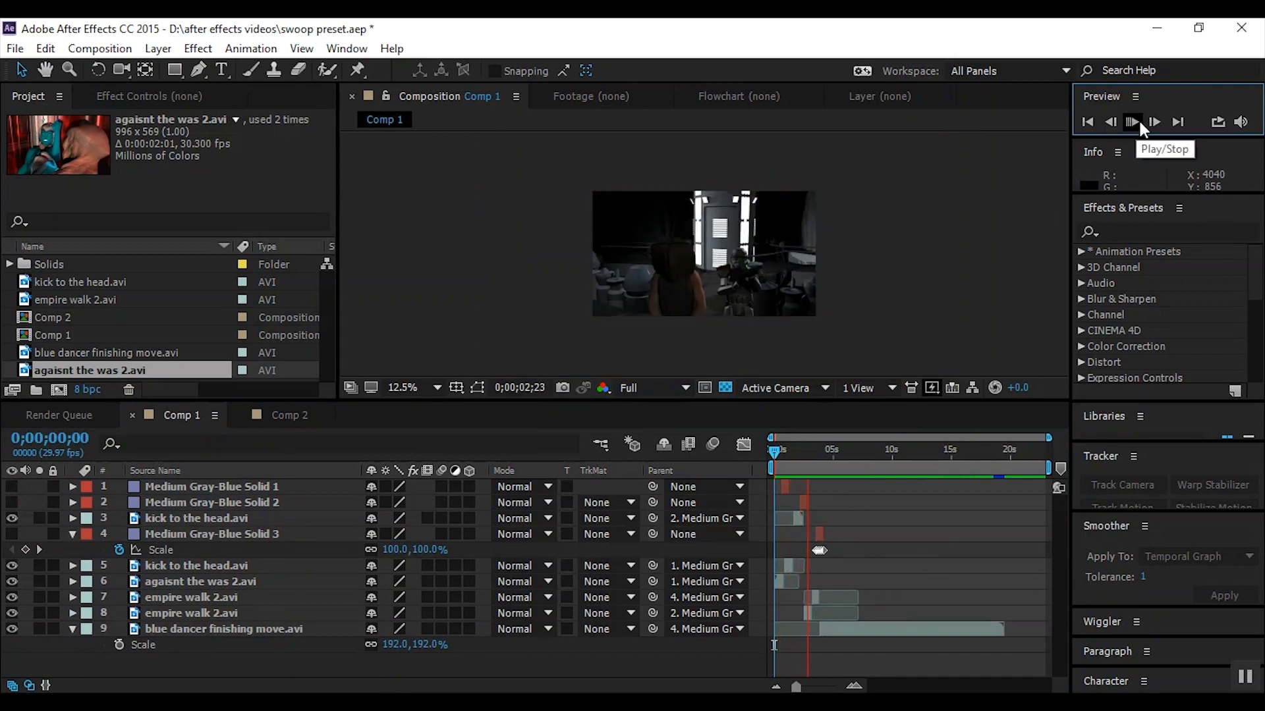
left_click(1139, 122)
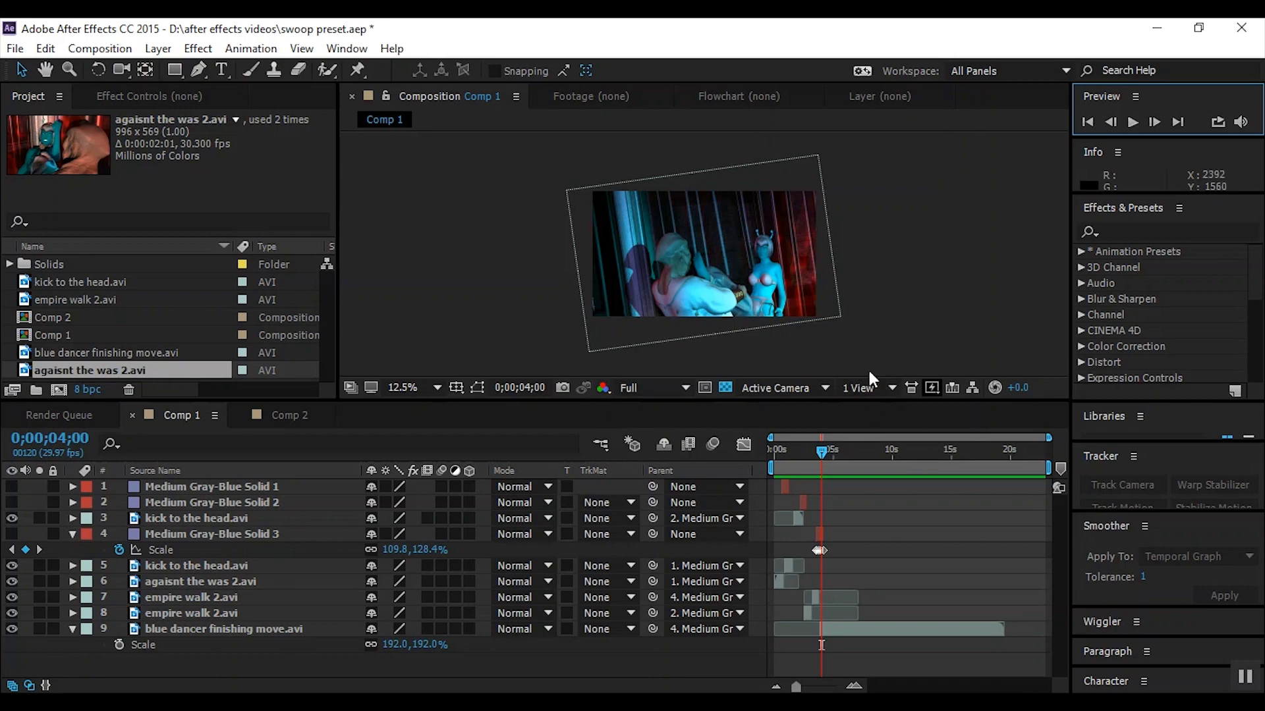
left_click(812, 449)
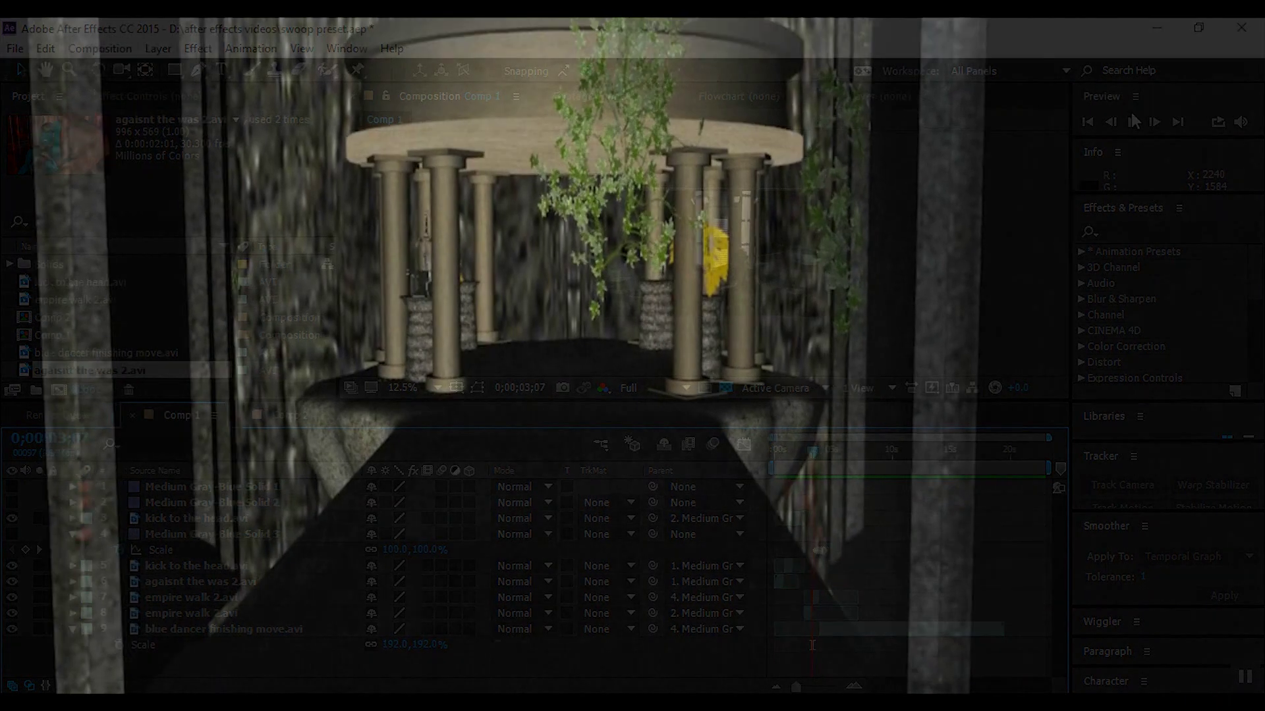